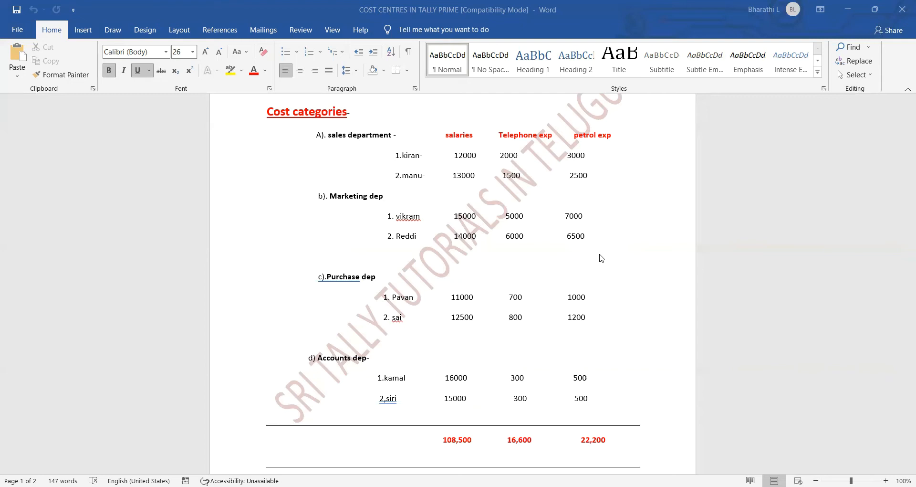
Step: Review the cost categories, the cost centres under each department, and their salary, telephone and petrol expense amounts in the document
scroll(610, 282, up, 1)
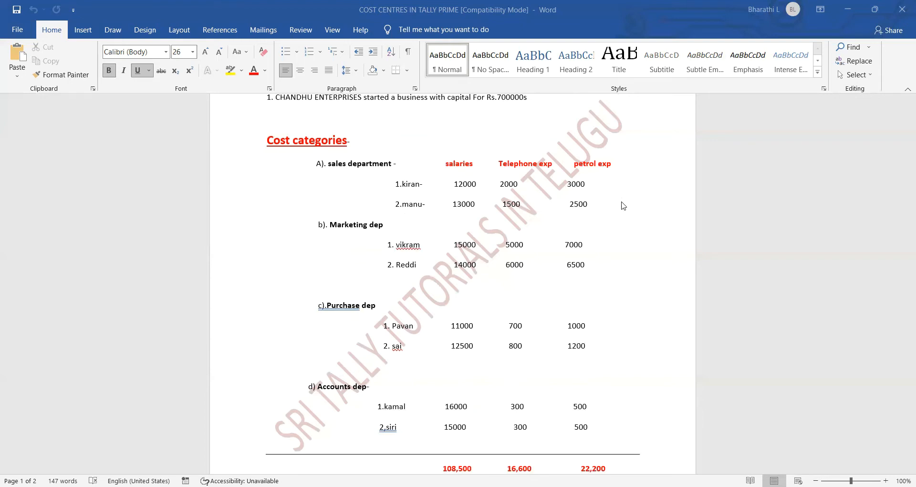
scroll(620, 206, down, 3)
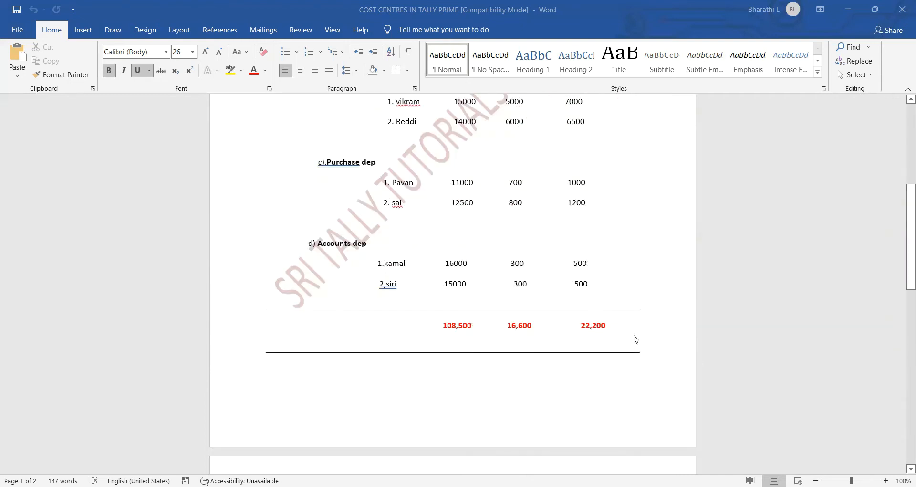
scroll(634, 338, up, 3)
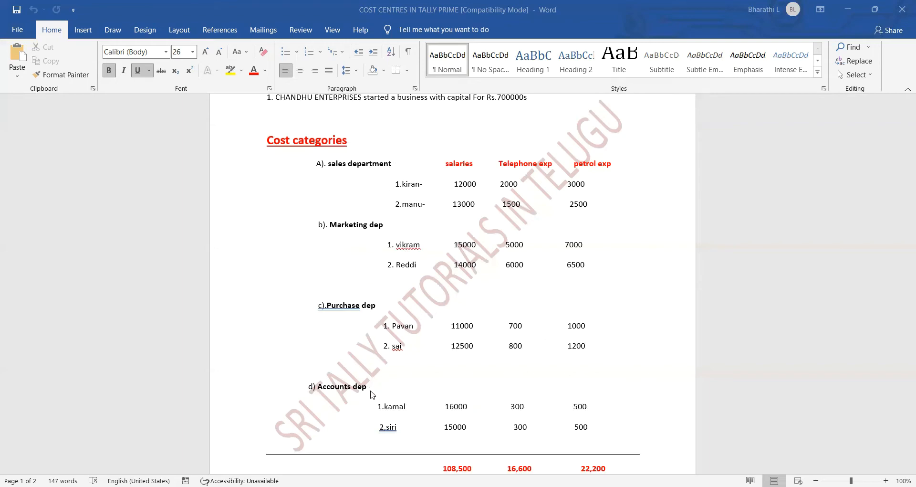
scroll(372, 392, down, 1)
scroll(370, 382, up, 1)
scroll(392, 313, up, 2)
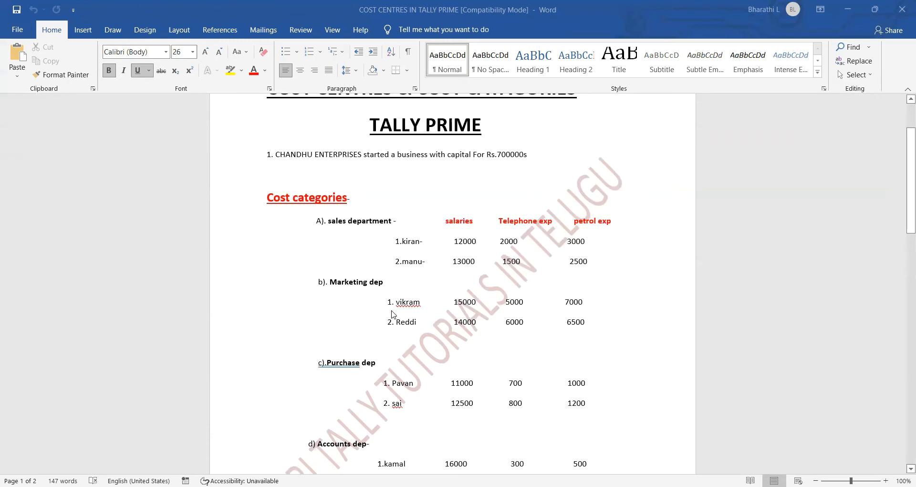
scroll(391, 305, down, 4)
scroll(390, 293, up, 3)
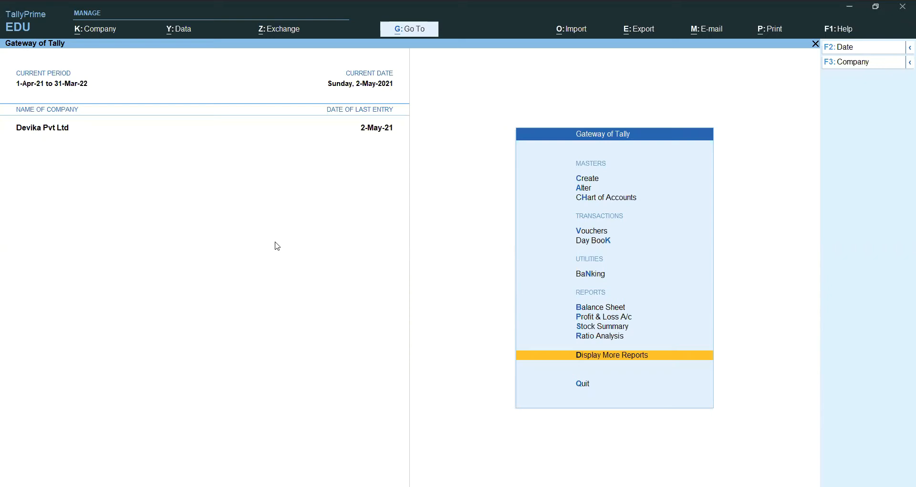
Step: Switch to TallyPrime and enable Cost Centres in the company features of Devika Pvt Ltd
key(F11)
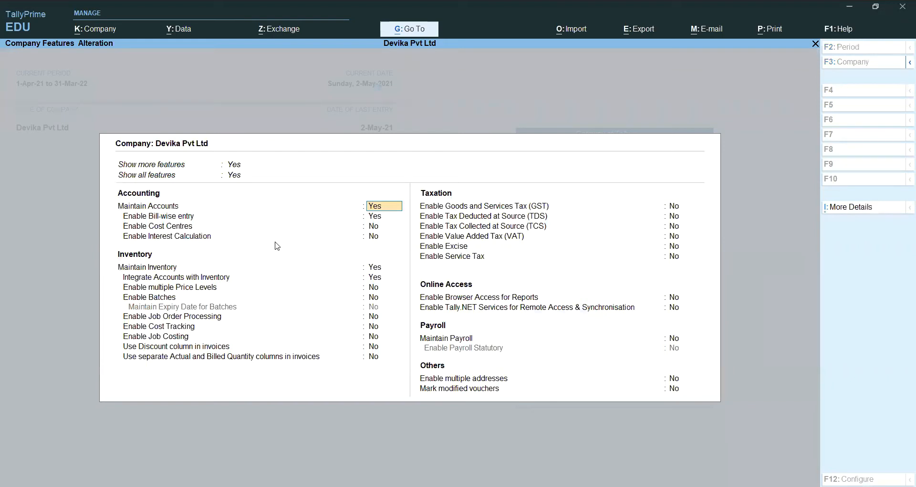
key(Return)
key(Return)
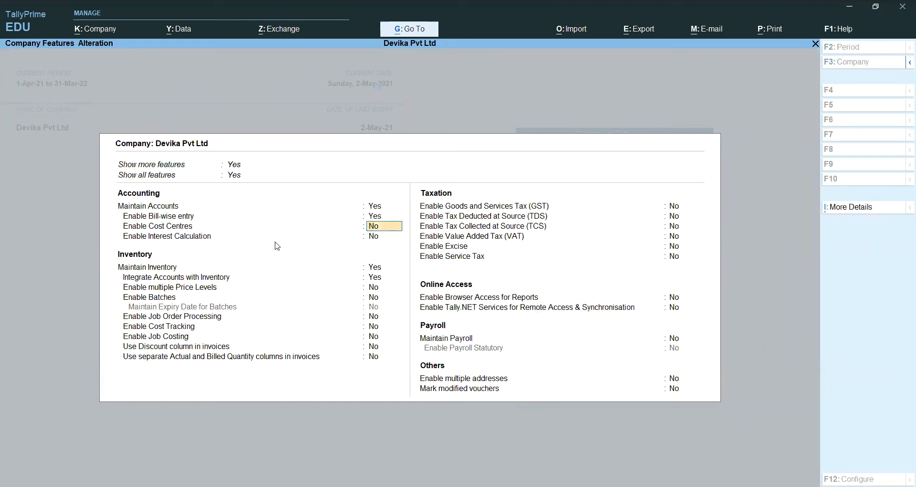
text(yes)
key(Return)
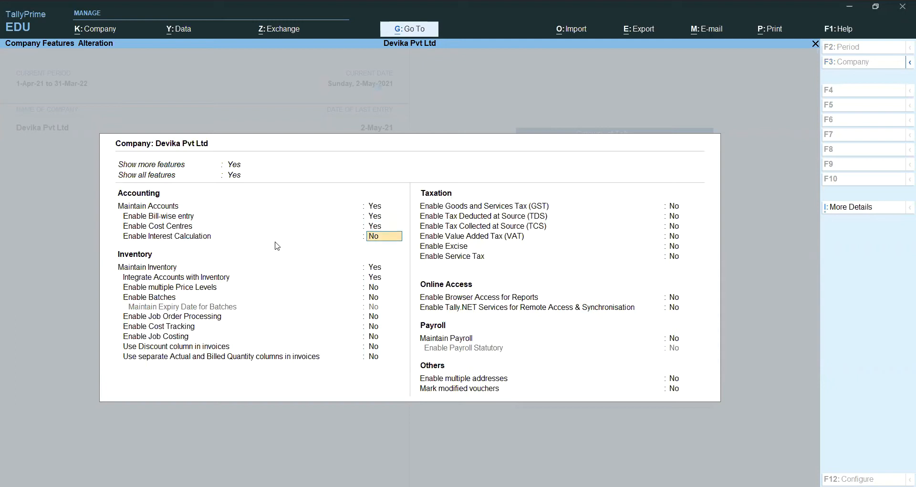
key(alt)
key(ctrl+a)
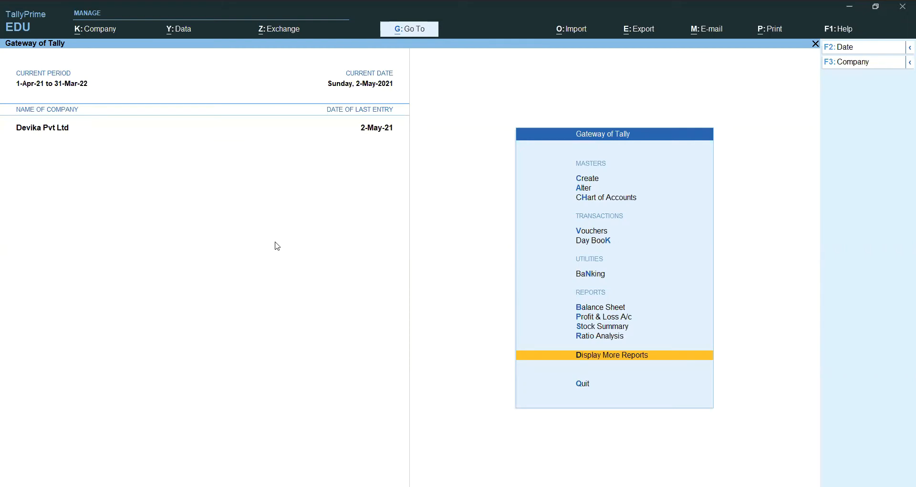
Step: Start creating a master and expand the list of masters to include the additional master types
key(Up)
key(Up)
key(Up)
key(Up)
key(Up)
key(Up)
key(Up)
key(Up)
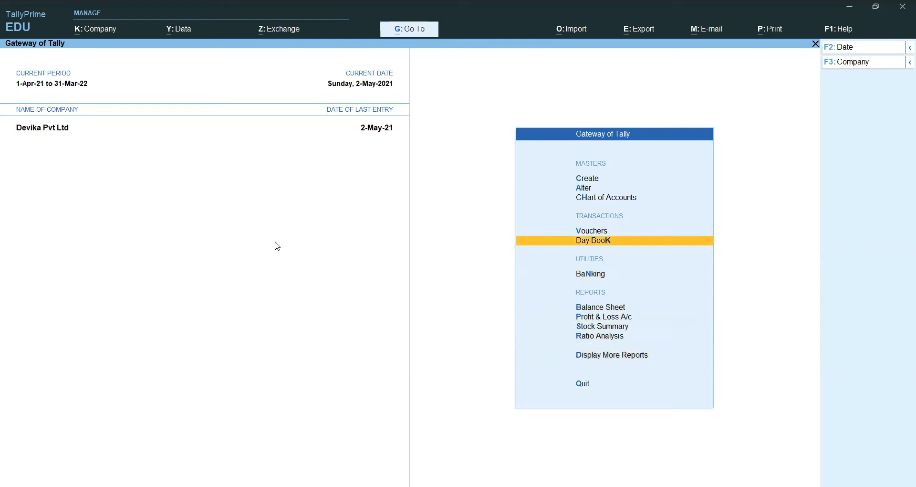
key(Up)
key(Up)
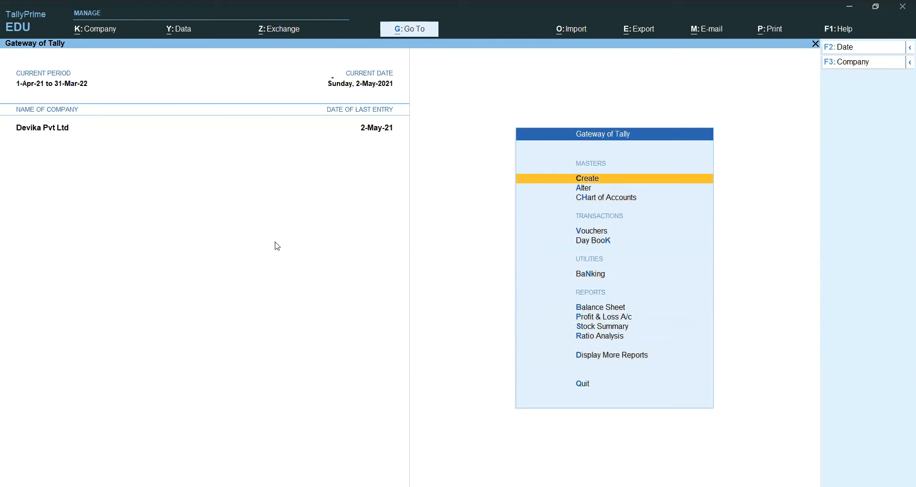
key(Return)
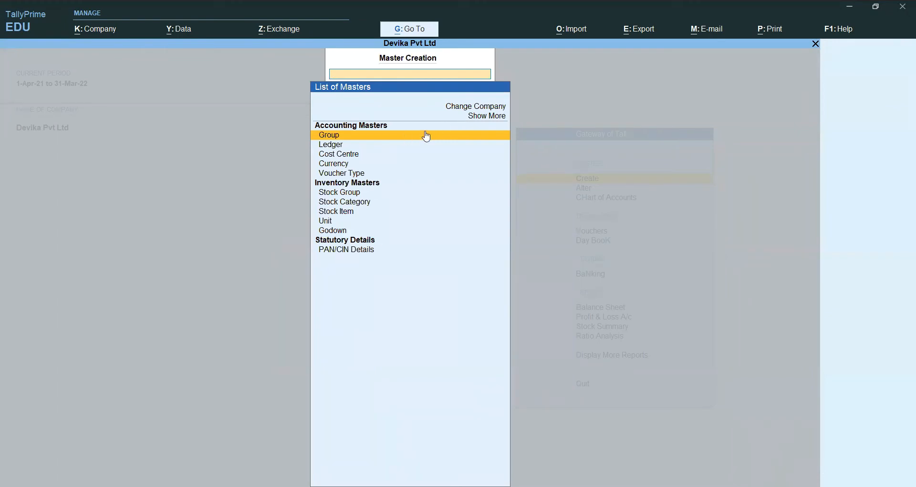
key(Down)
key(Down)
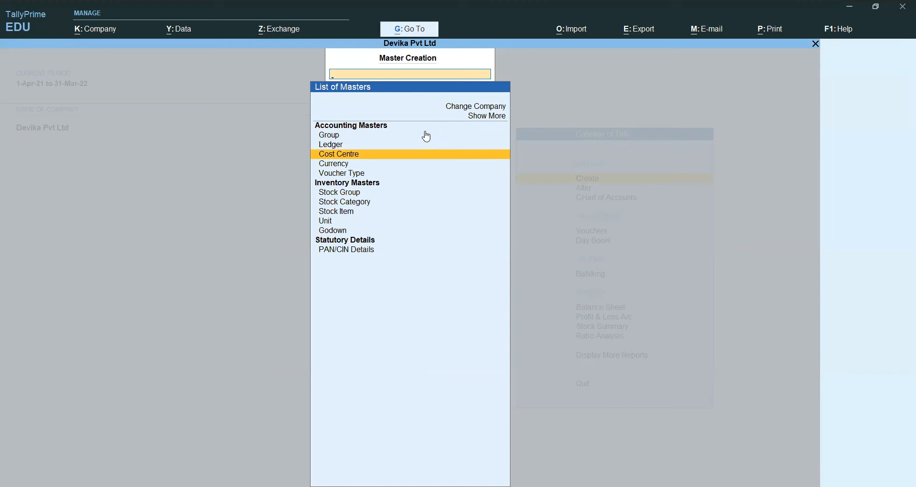
click(477, 119)
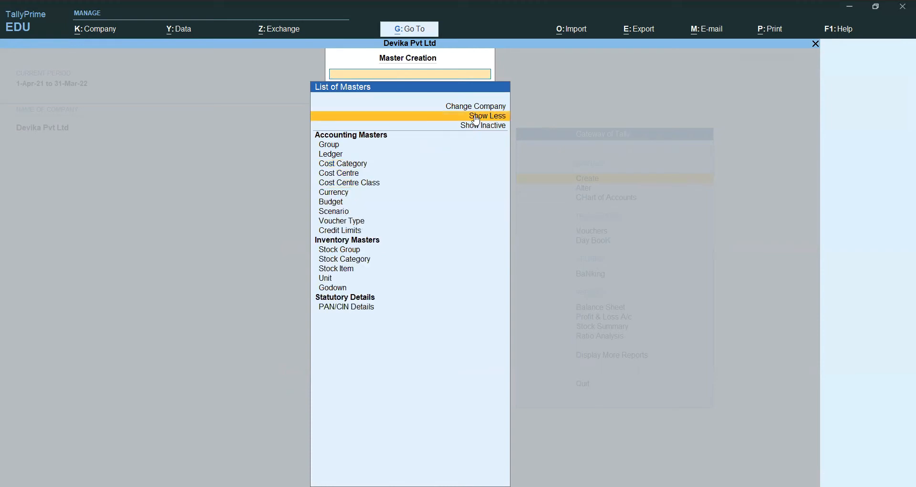
Step: Create a new cost category named Purchase Dep, keeping the default revenue and non-revenue allocation settings
click(358, 167)
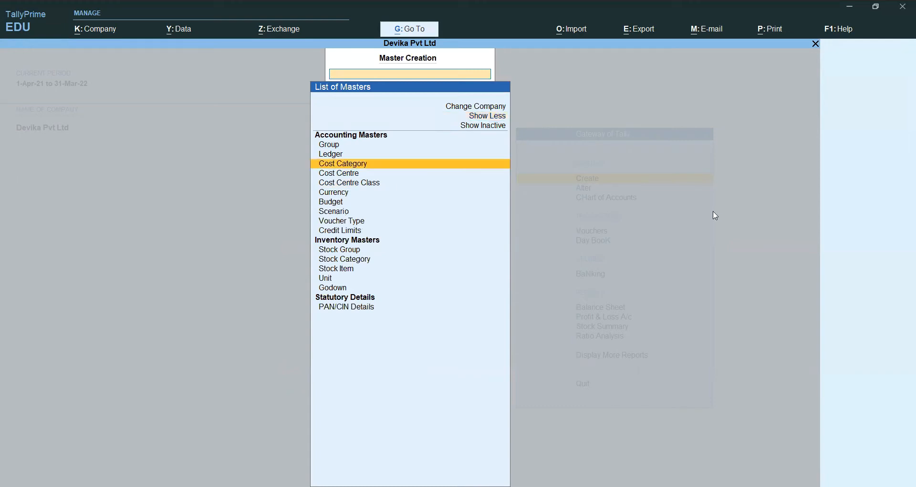
key(Return)
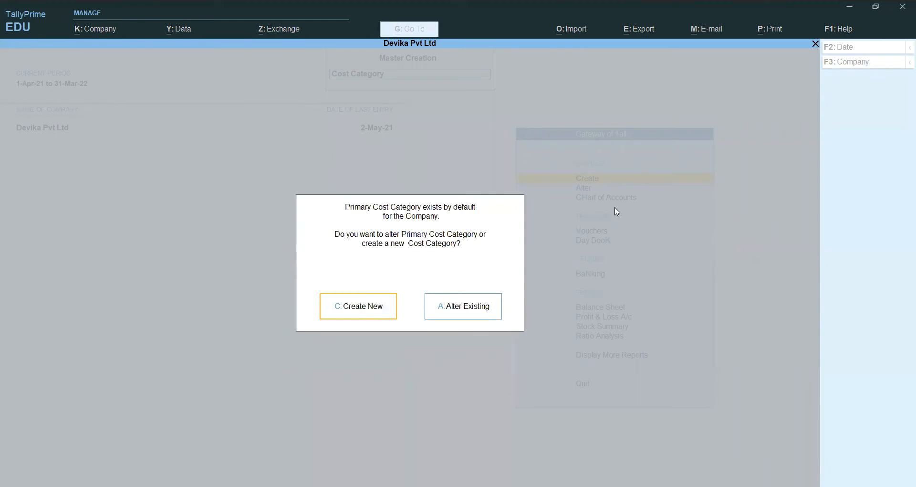
click(376, 313)
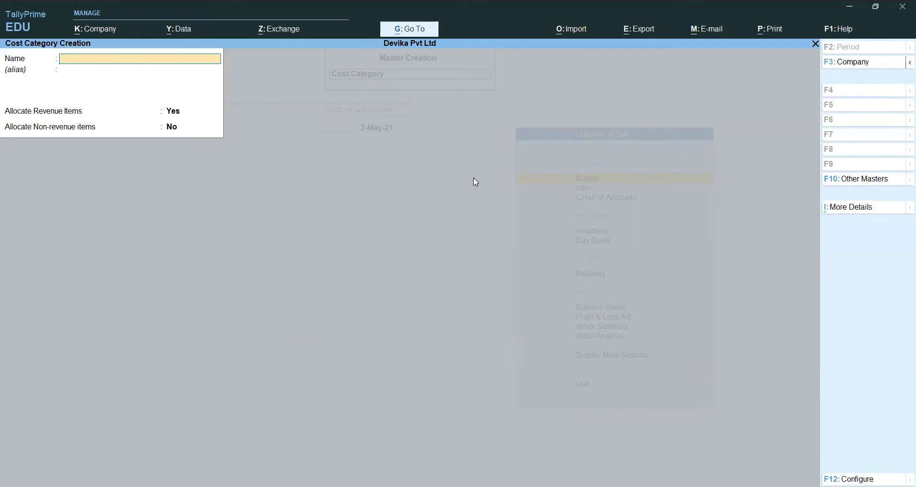
text(Purchade)
key(BackSpace)
key(BackSpace)
text(se Dep)
key(Return)
key(Return)
key(Return)
key(Return)
Step: Create a cost category named Sales Dep with the default allocation settings
text(Sales Dep)
key(Return)
key(Return)
key(Return)
key(Return)
key(Return)
Step: Create a cost category named Marketting Dep with the default allocation settings
text(Markett)
text(ing Dep)
key(Return)
key(Return)
key(Return)
key(Return)
key(Return)
Step: Create a cost category named Accounting Dep with the default allocation settings
text(Accounting Dep)
key(Return)
key(Return)
key(Return)
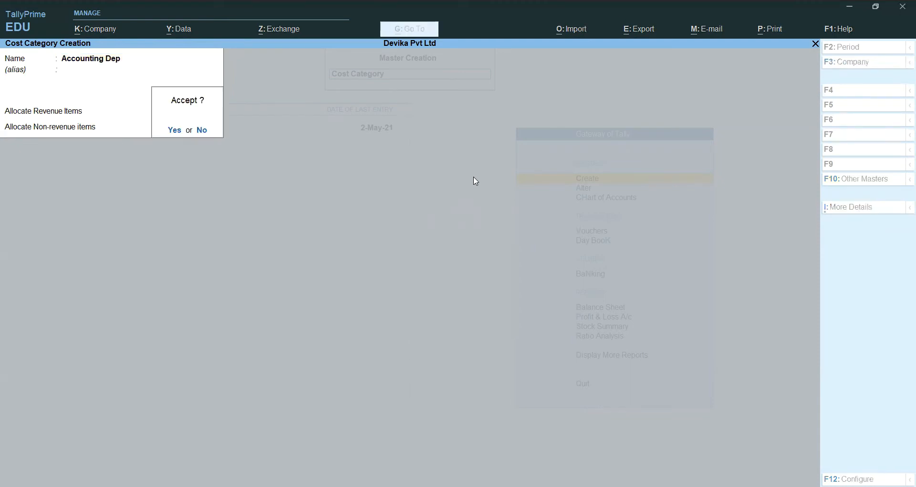
key(Return)
Step: Create a cost category named Bangolre Branch with the default allocation settings and leave cost category creation
text(Bangolre)
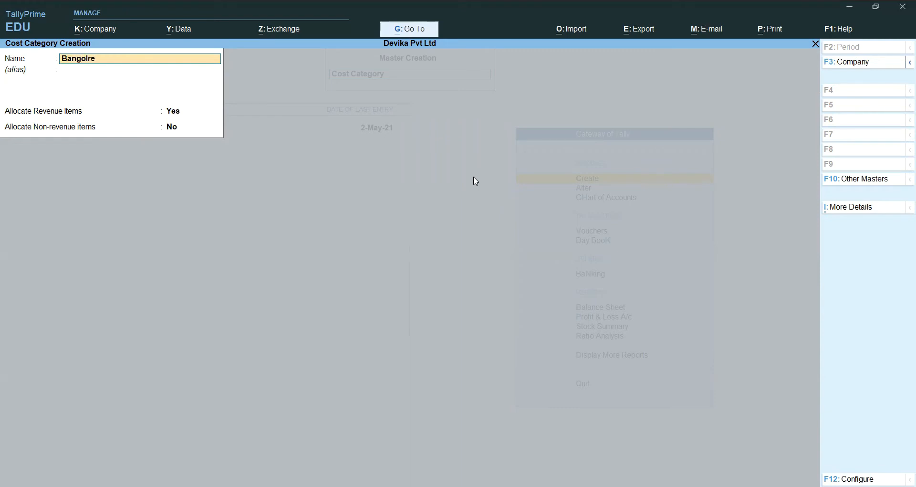
text( Branch)
key(Return)
key(Return)
key(Return)
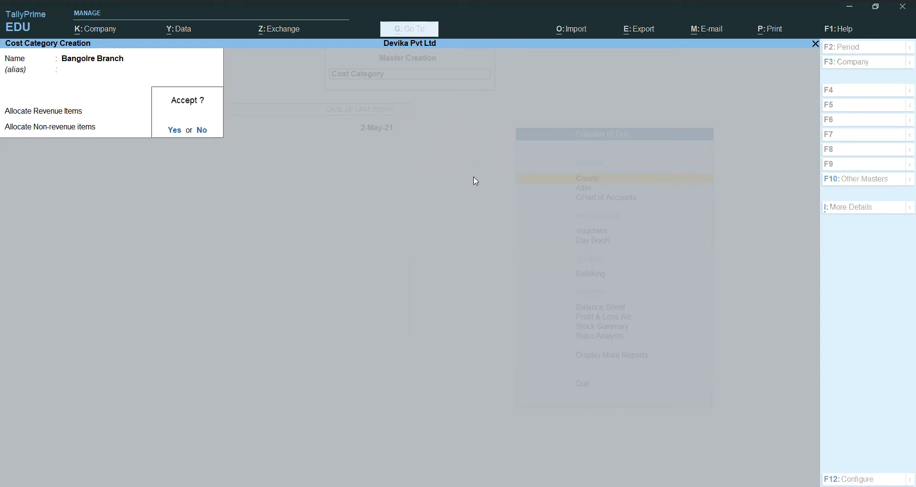
key(Return)
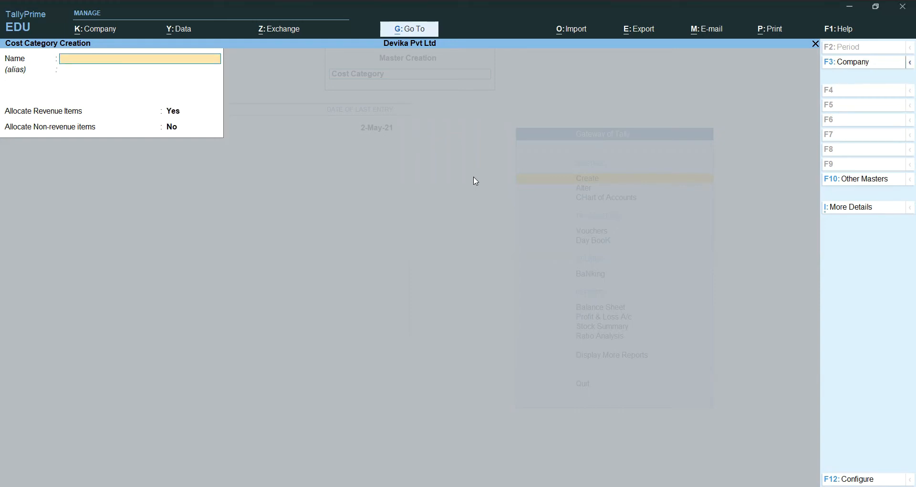
key(Escape)
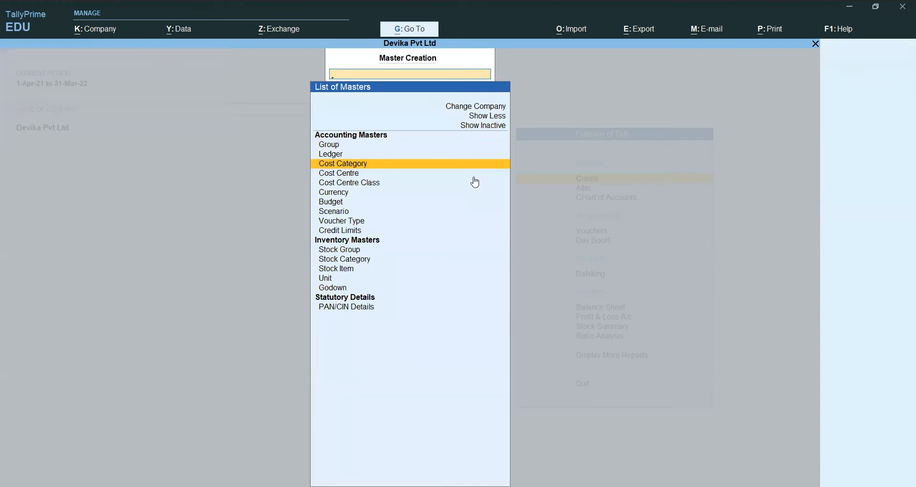
Step: Create a cost centre in the Sales Dep category named after the first sales employee in the document, under Primary
key(Down)
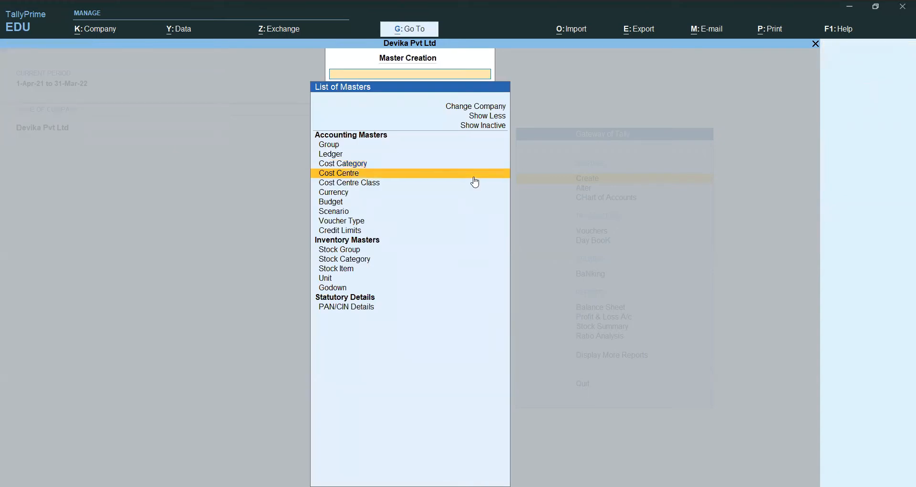
key(Return)
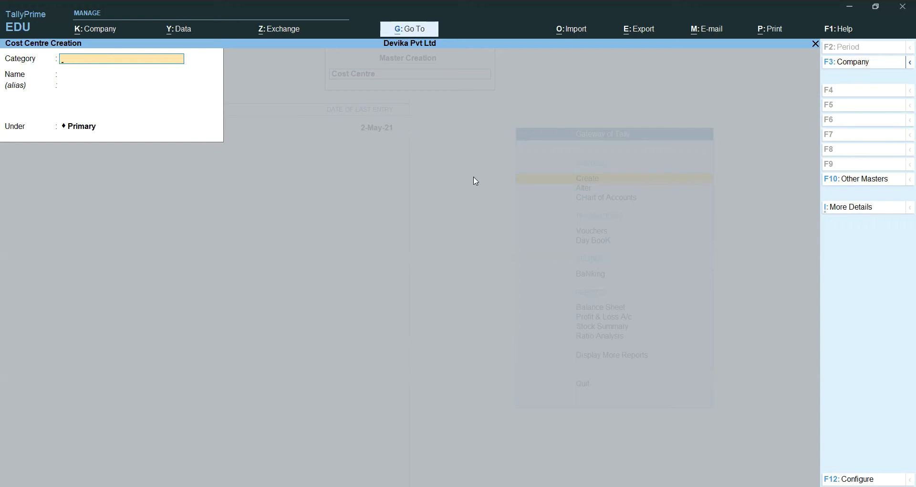
text(Sa)
key(Return)
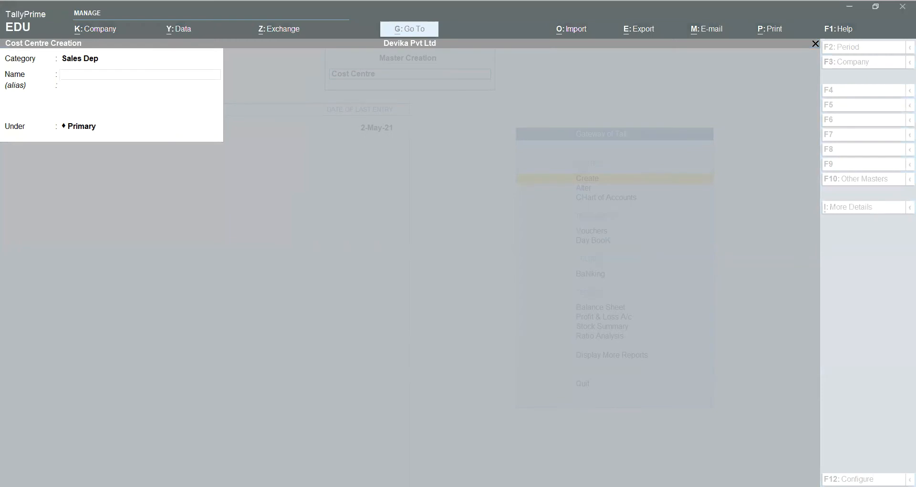
click(536, 431)
text(Kiran)
key(Return)
key(Return)
key(Return)
Step: Create a second Sales Dep cost centre named after the other sales employee, under Primary
text(Manu)
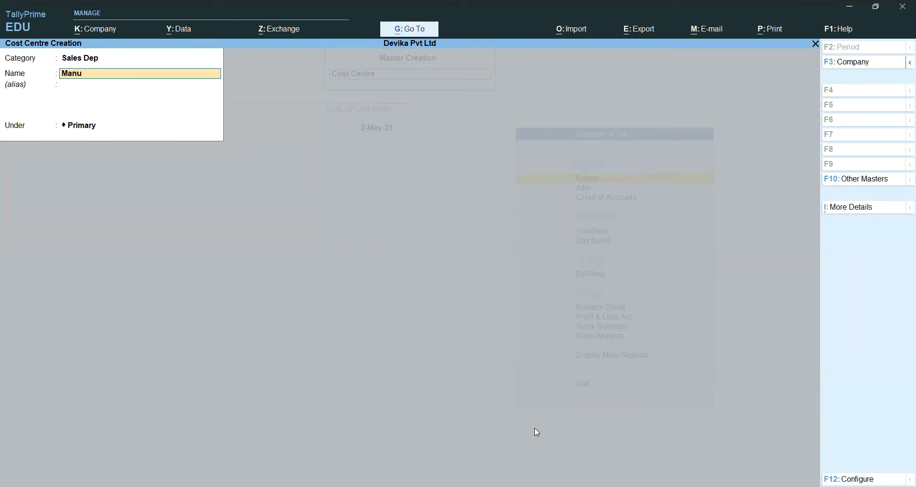
key(Return)
key(Return)
key(Return)
Step: Change the category to Marketting Dep and create a cost centre with the first marketing employee's name, under Primary
key(BackSpace)
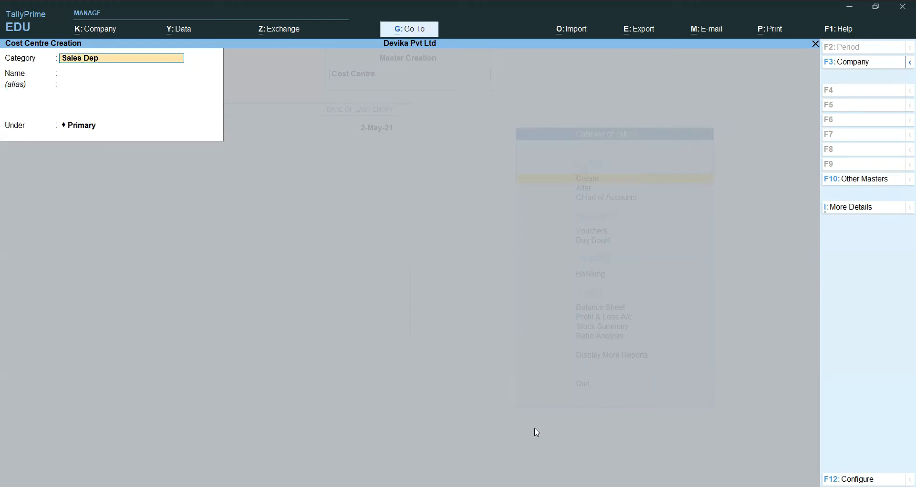
key(alt)
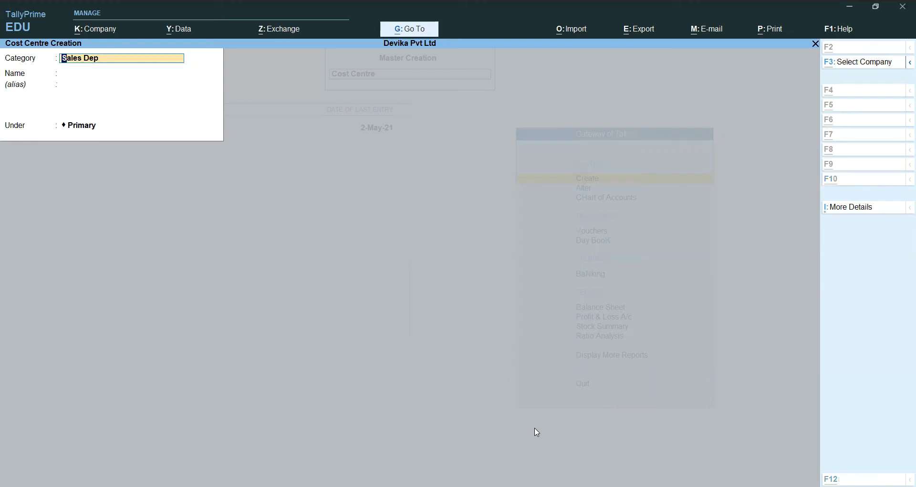
text(ma)
key(Return)
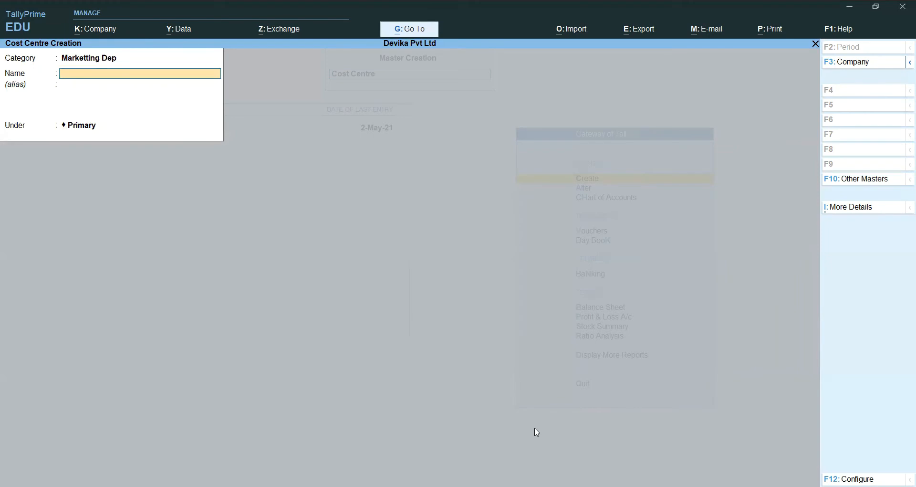
key(alt)
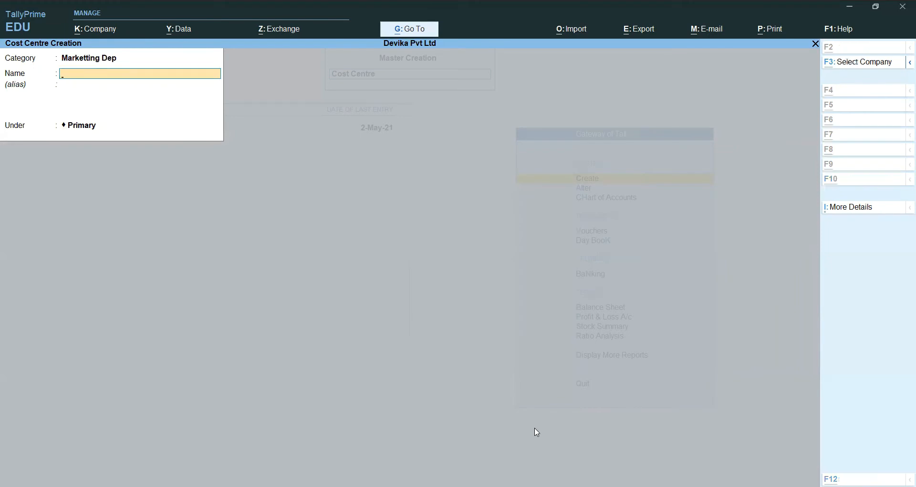
key(alt+Tab)
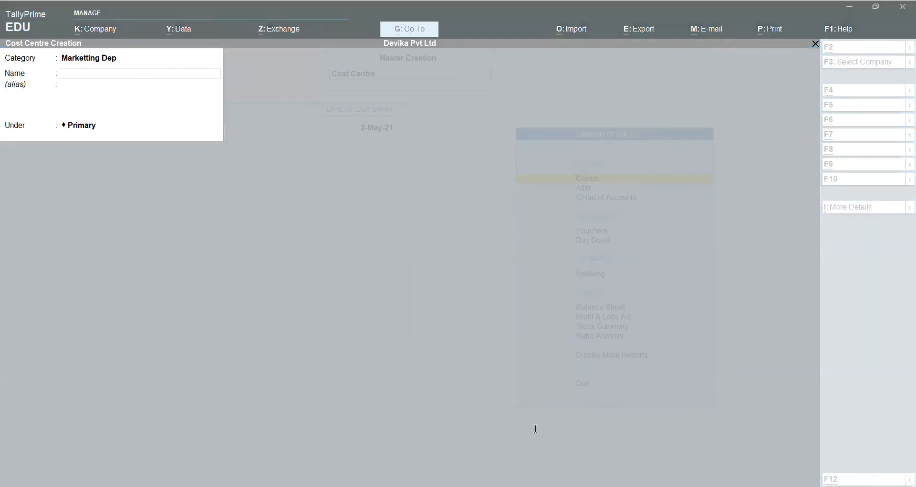
click(536, 428)
text(Vi)
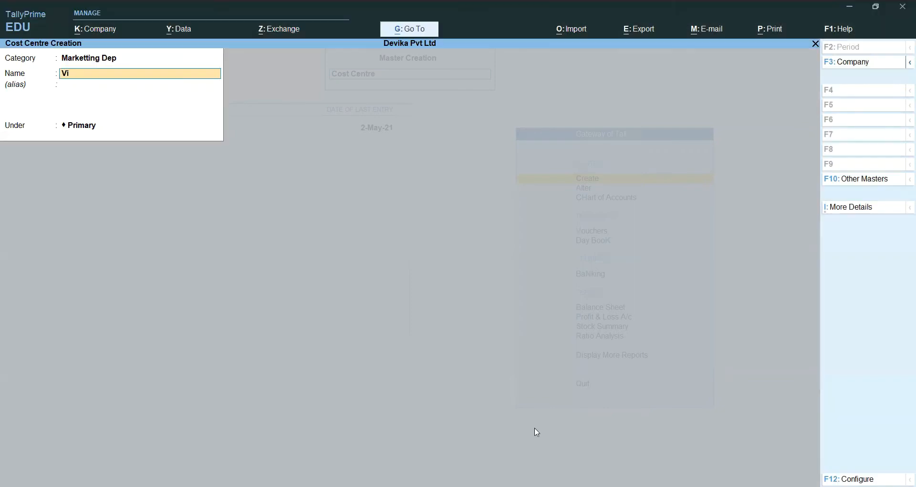
text(karam)
key(Return)
key(Return)
key(Return)
Step: Create a second Marketting Dep cost centre with another employee's name, under Primary
text(Rohit)
key(Return)
key(Return)
key(Return)
Step: Change the category to Purchase Dep and create a cost centre with the first purchase employee's name, under Primary
key(BackSpace)
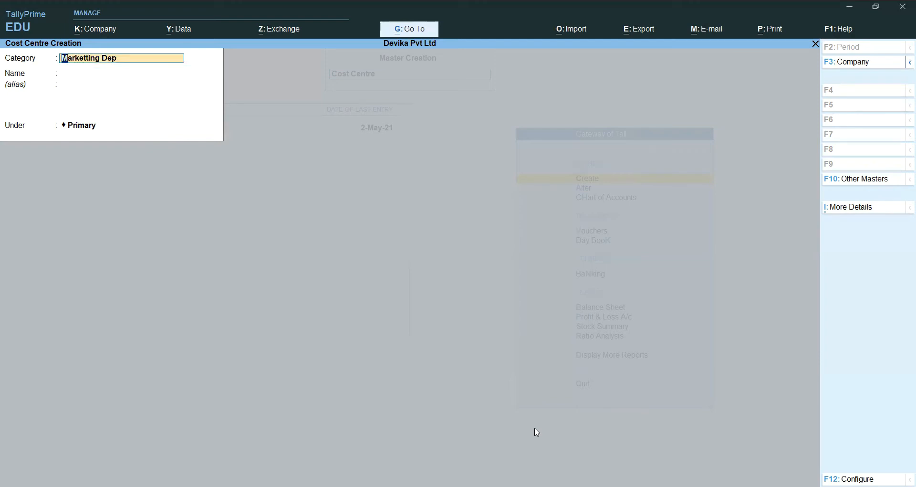
key(alt)
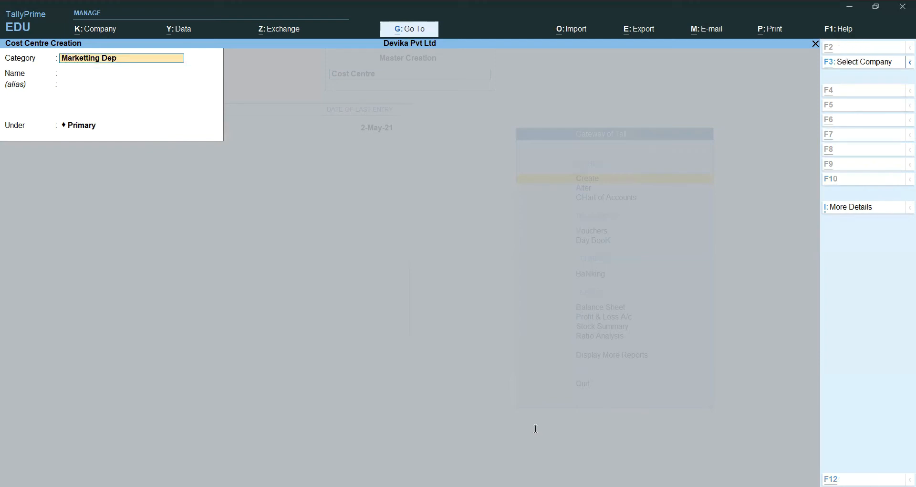
text(Pu)
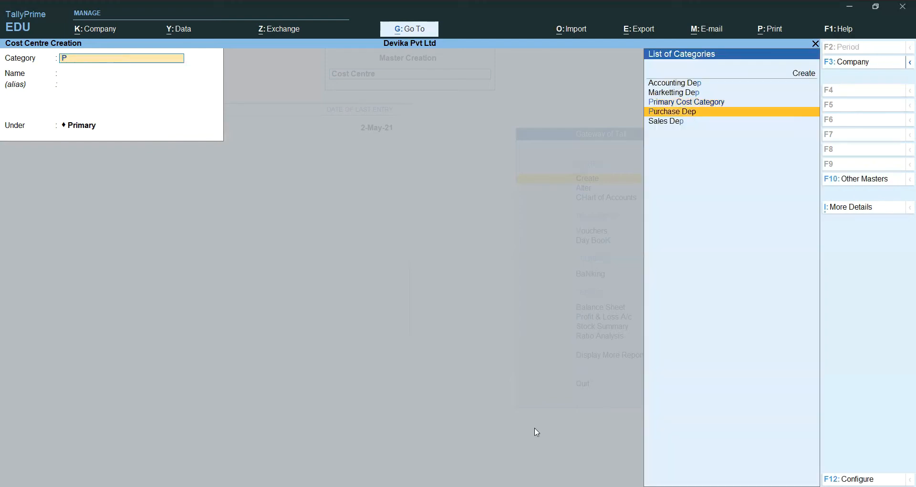
key(Return)
key(alt)
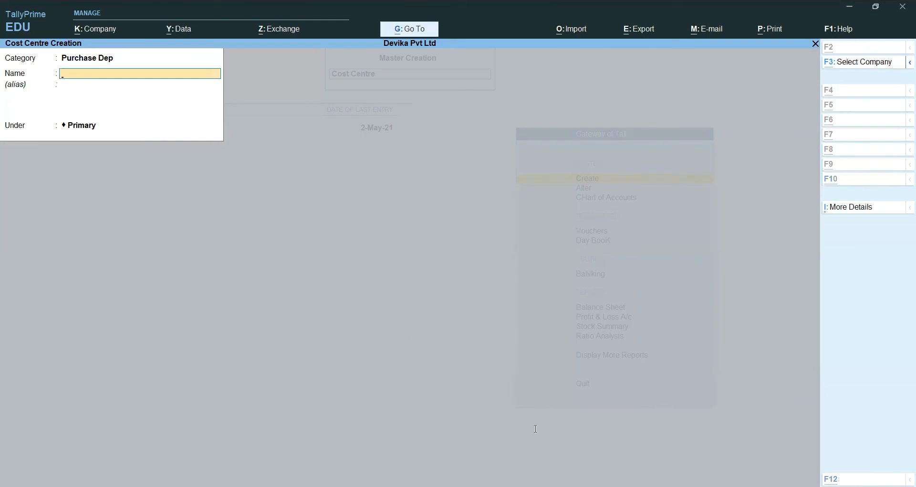
key(alt+Tab)
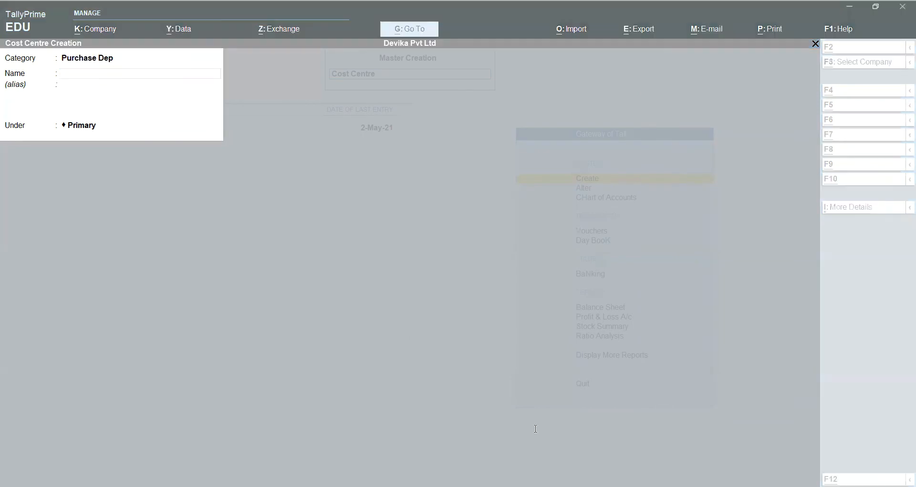
key(alt+Tab)
text(Pavan)
key(Return)
key(Return)
key(Return)
Step: Create a second Purchase Dep cost centre named after the other purchase employee, under Primary
text(Sai)
key(Return)
key(Return)
key(Return)
key(Return)
Step: Change the category to Accounting Dep and create a cost centre with the first accounting employee's name, under Primary
key(alt+Tab)
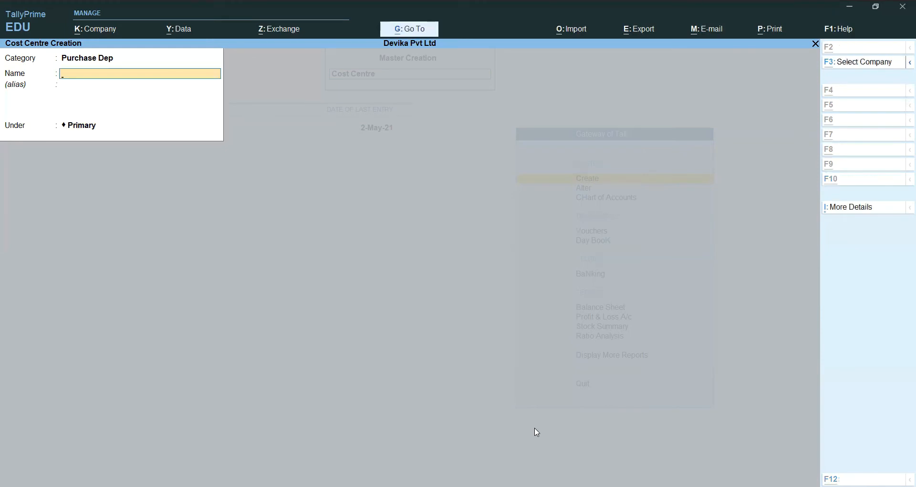
key(alt+Tab)
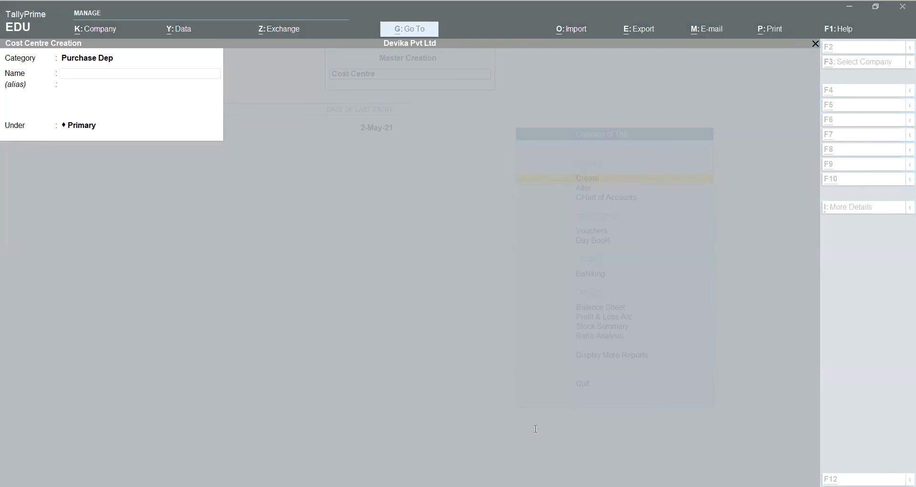
key(alt+Tab)
key(BackSpace)
text(A)
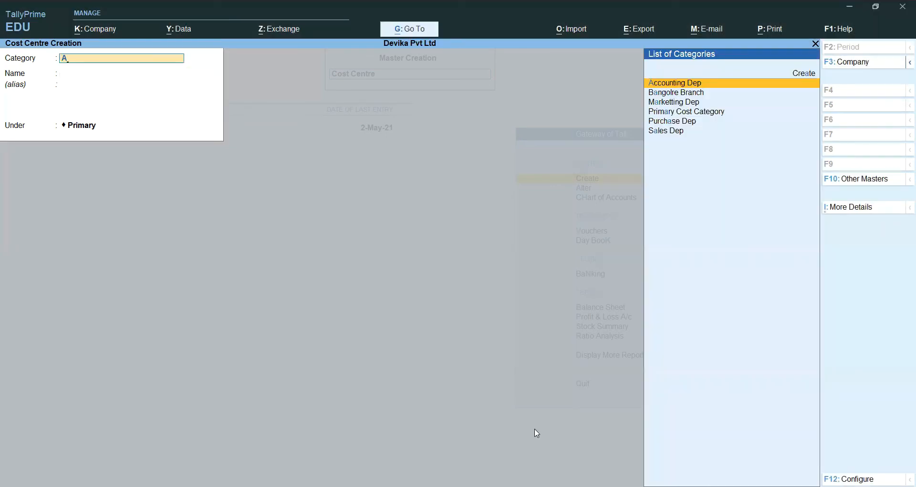
key(Return)
key(alt)
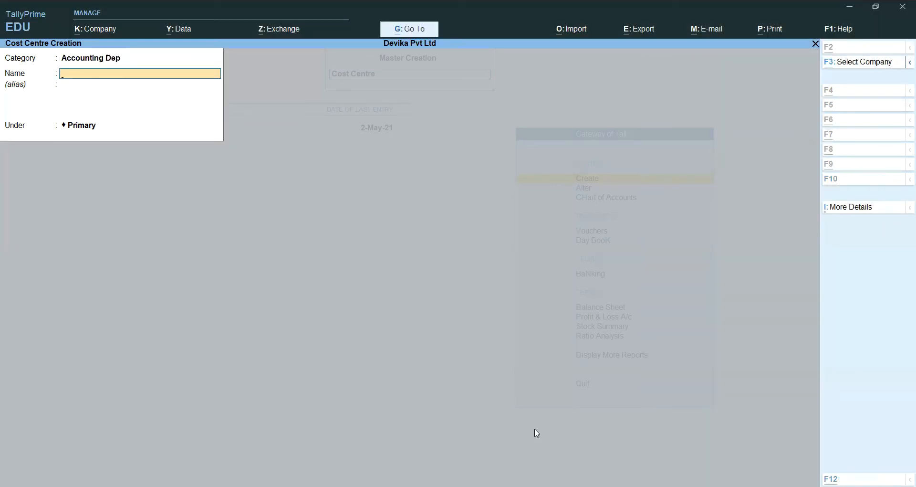
text(Kamal)
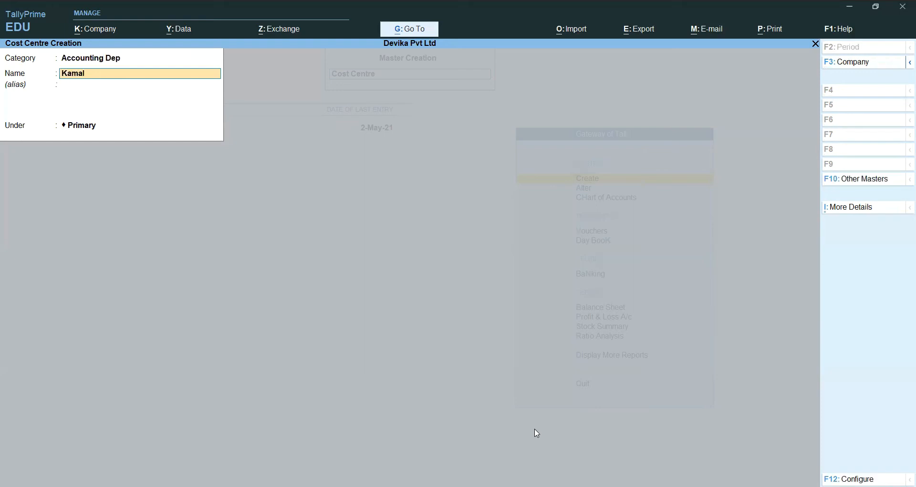
key(Return)
key(Return)
Step: Create a second Accounting Dep cost centre named after the other accounting employee, under Primary, and leave master creation
key(alt)
key(alt+Tab)
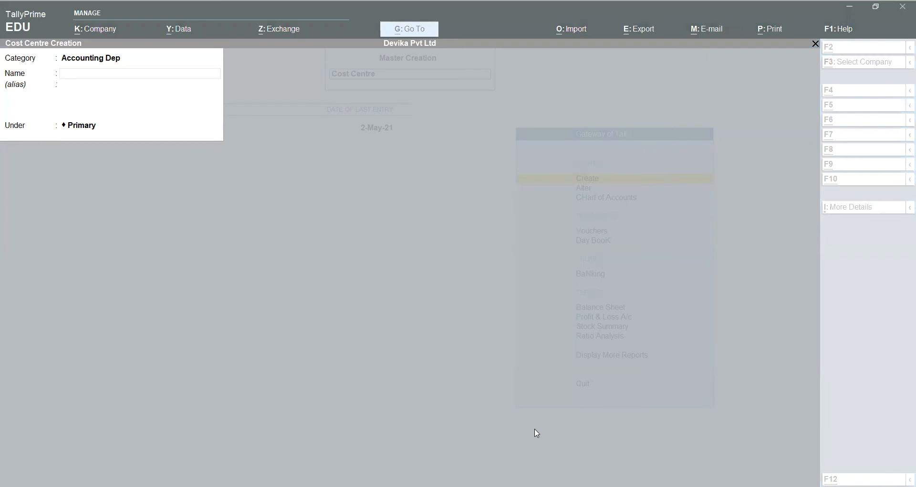
key(alt+Tab)
text(Sir)
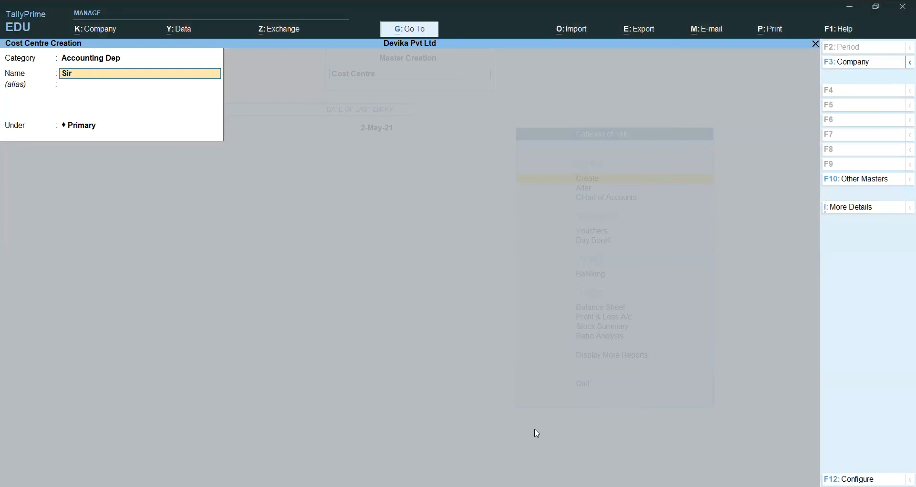
key(Return)
key(Return)
key(Return)
key(Escape)
key(Return)
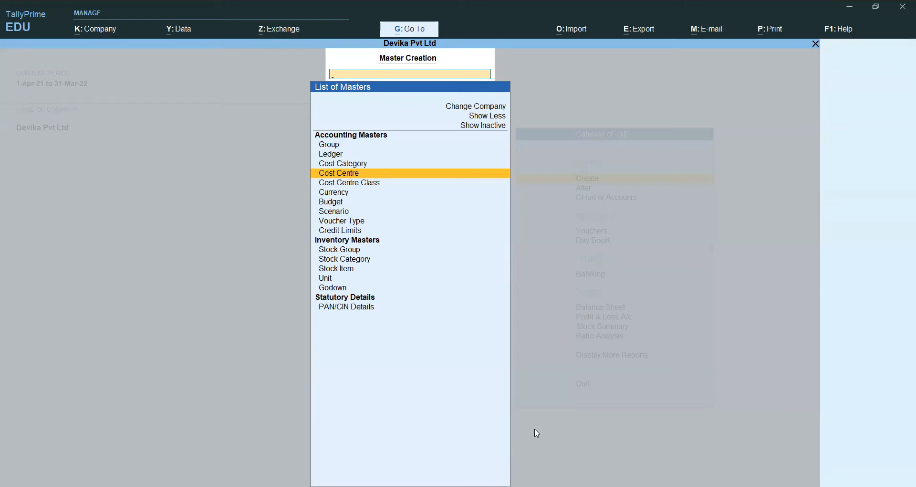
key(Escape)
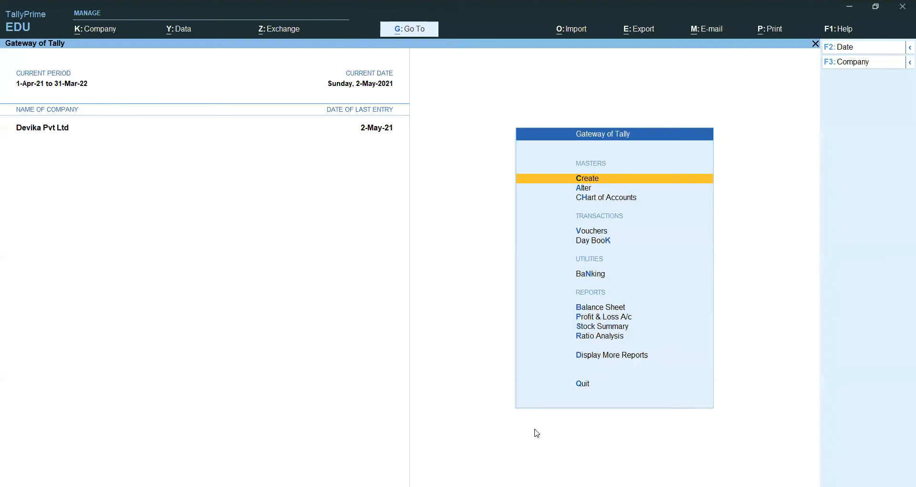
Step: Open the Salaries ledger for alteration
key(Down)
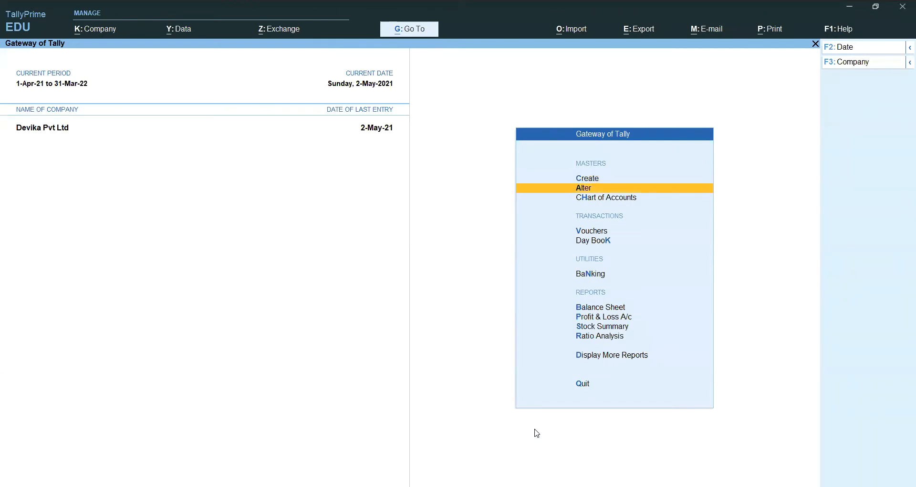
key(Return)
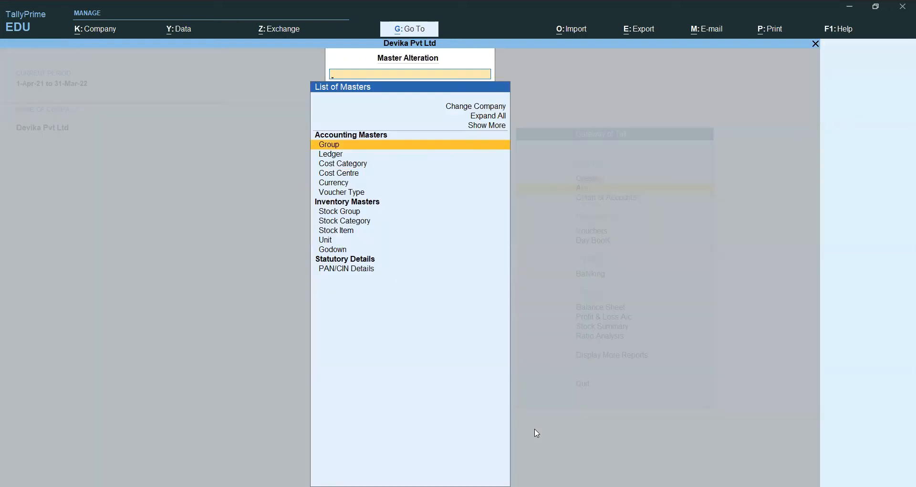
key(Down)
key(Down)
key(Up)
key(Return)
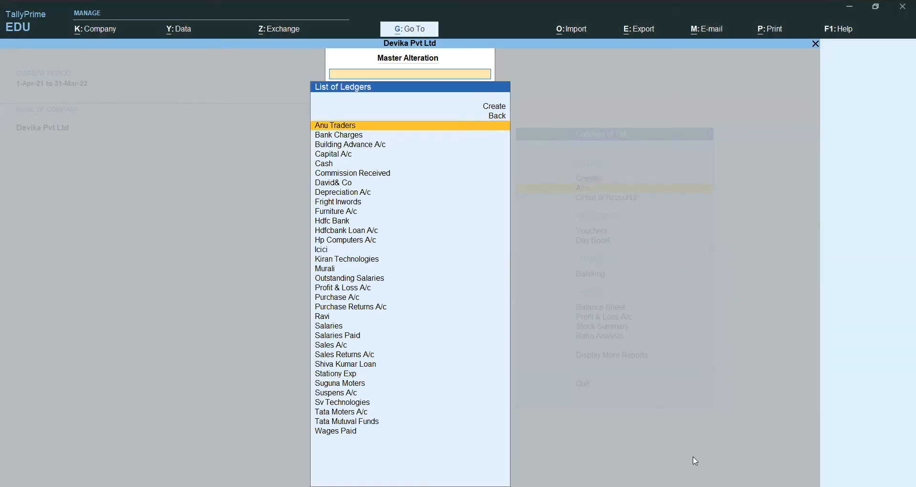
text(Sa)
key(Down)
key(Up)
key(Return)
Step: Save the Salaries ledger under Indirect Expenses with cost centres applicable set to Yes, and leave master alteration
key(Return)
key(Return)
key(Return)
key(Return)
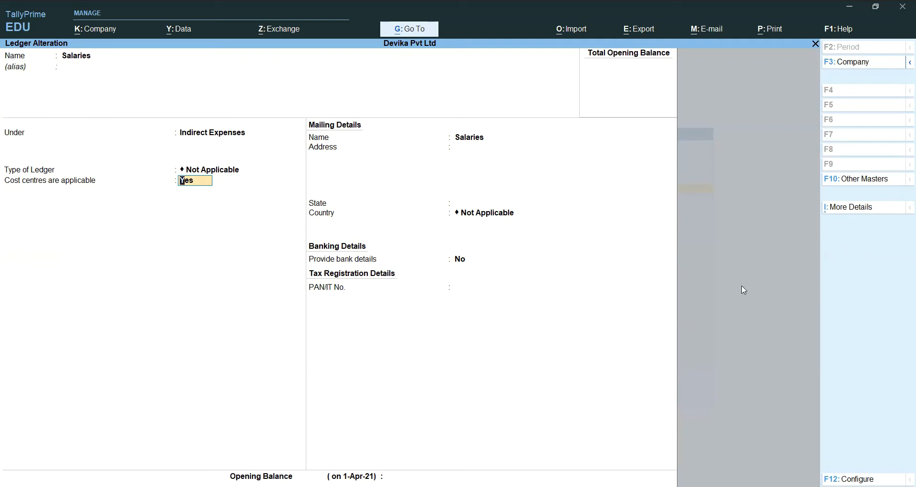
key(Return)
key(Return)
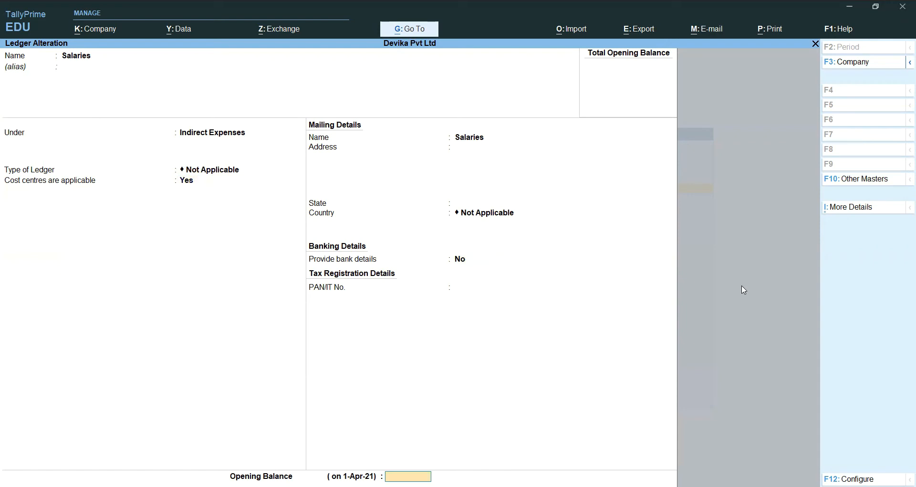
key(Return)
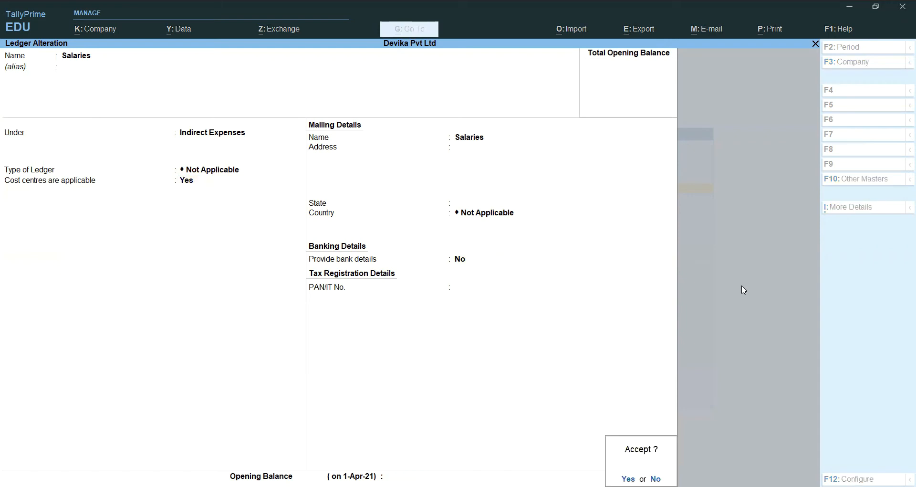
key(Return)
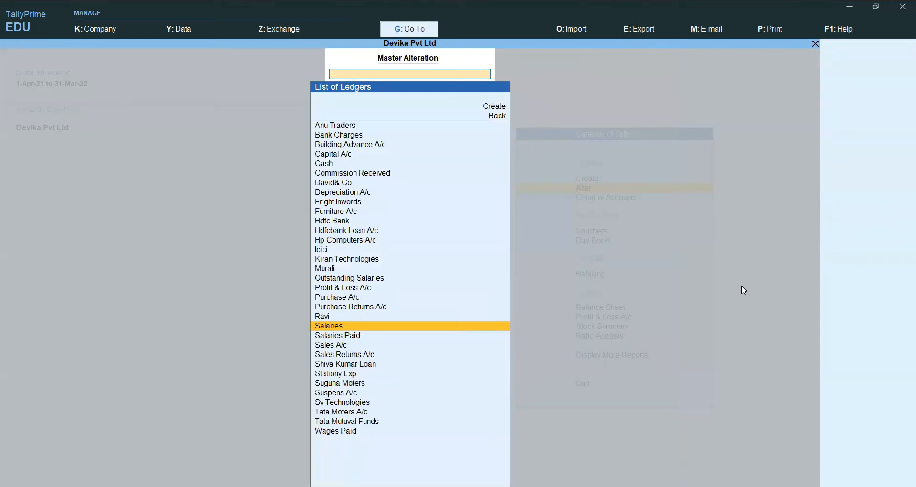
text(T)
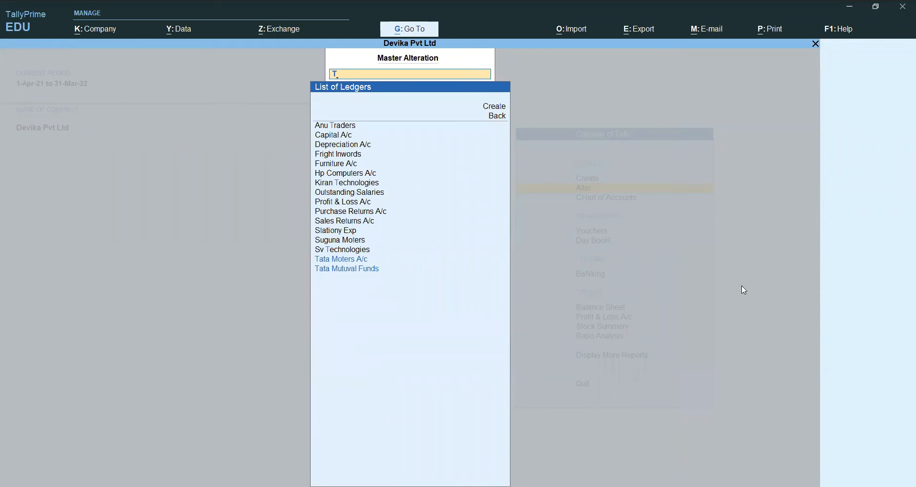
key(BackSpace)
key(Escape)
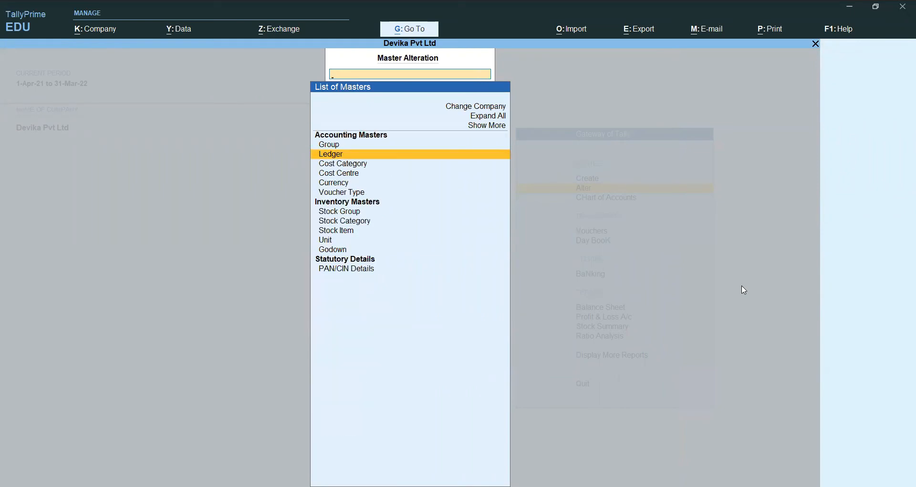
key(Escape)
Step: Create a Telephone Exp ledger under Indirect Expenses, ledger type Not Applicable, with cost centres applicable set to Yes
key(Up)
key(Down)
key(Up)
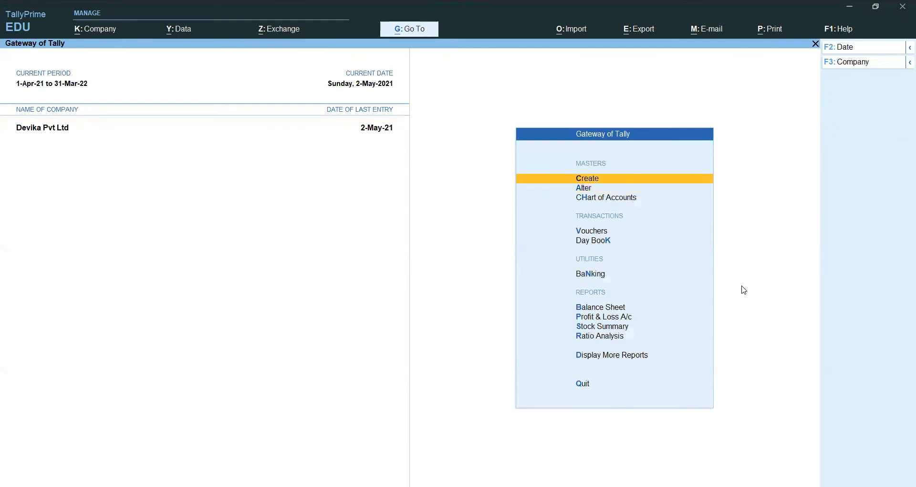
key(Return)
key(Down)
key(Return)
text(Tele)
text(p)
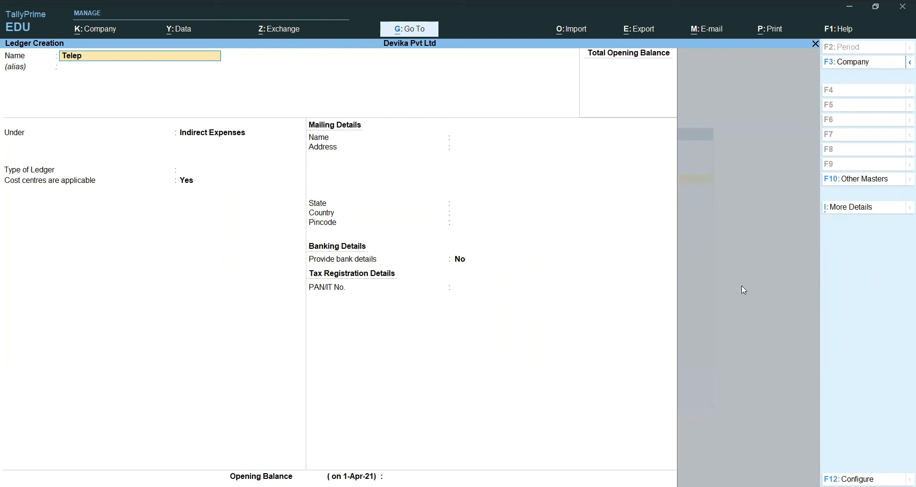
text(hone Exp)
key(Return)
key(Return)
key(Return)
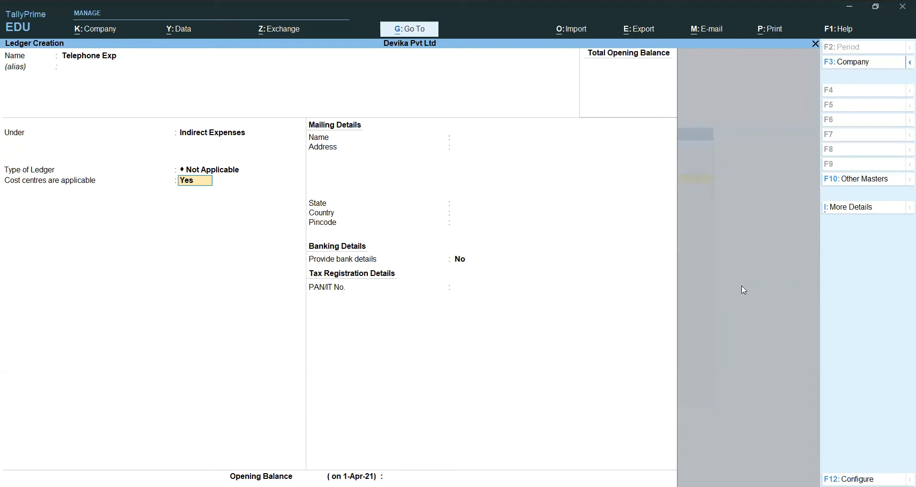
key(Return)
key(Return)
key(Return)
key(Return)
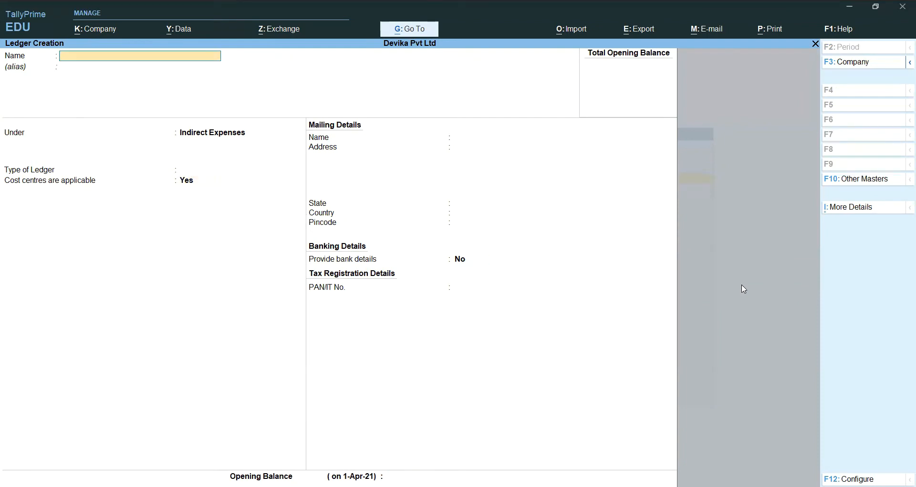
Step: Create a Petrol Allowance ledger under Indirect Expenses with cost centres applicable set to Yes, and leave master creation
text(Petrol Allowance)
key(Return)
key(Return)
key(Return)
key(Return)
key(Return)
key(Return)
key(Return)
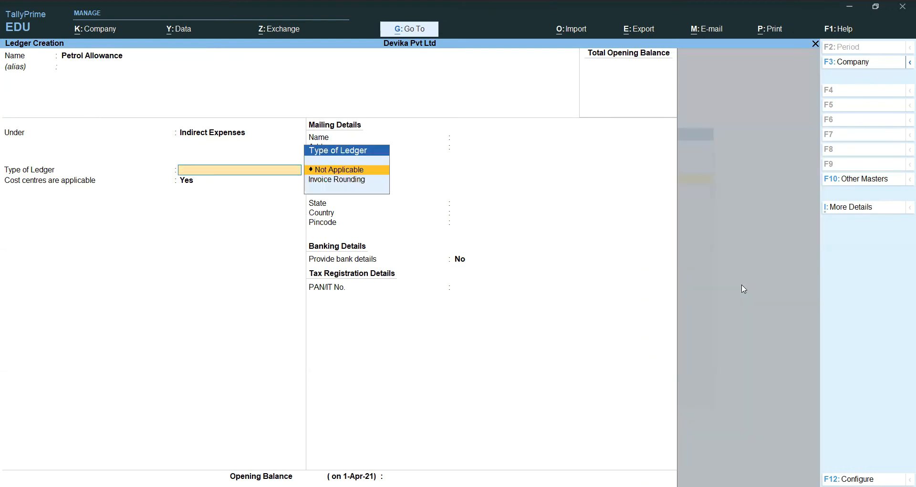
key(Return)
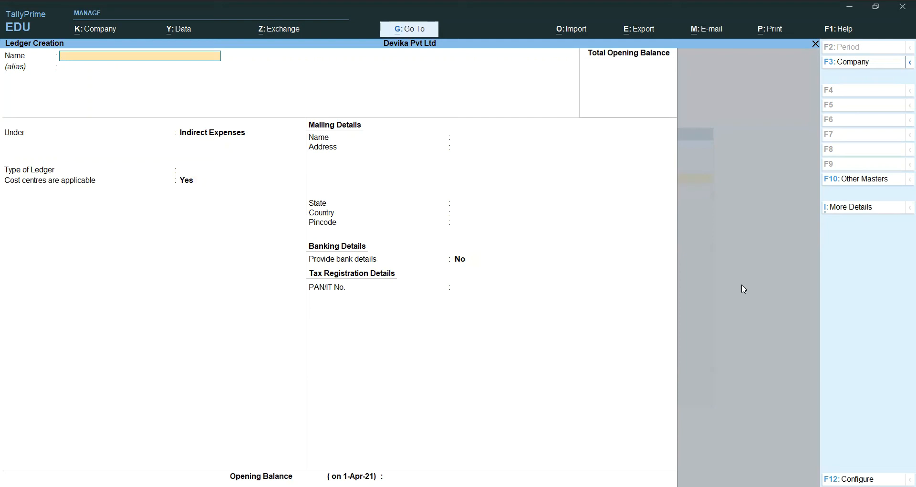
key(Escape)
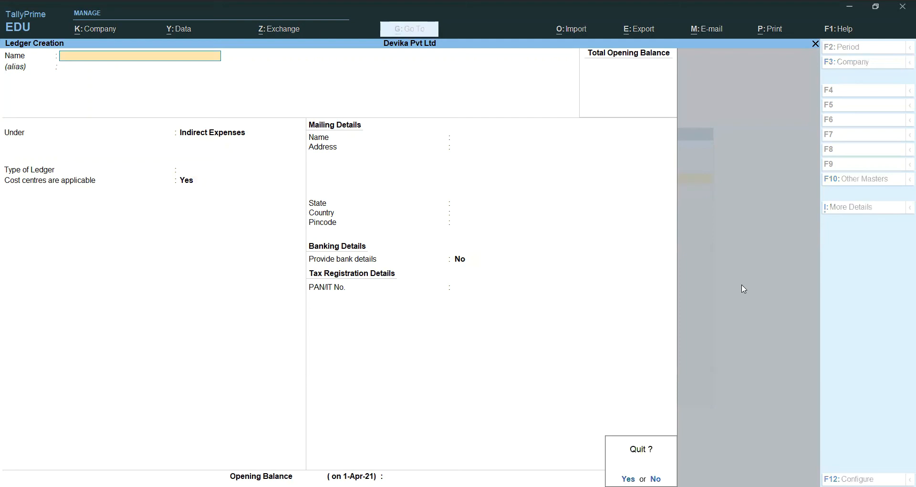
key(Return)
key(Escape)
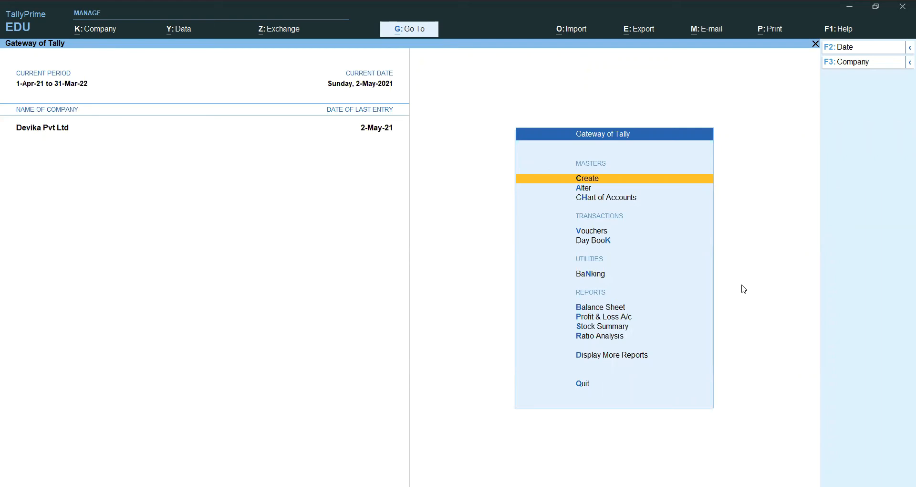
Step: Open the list of cost categories for alteration
key(Down)
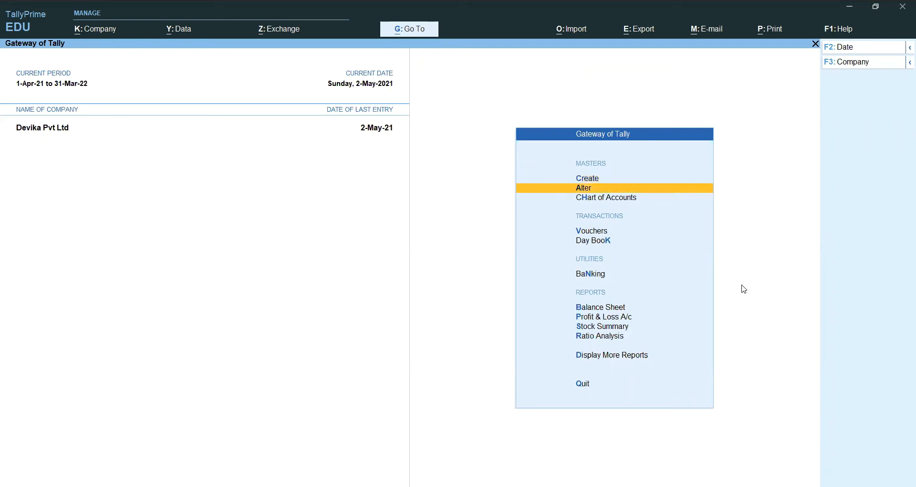
key(Return)
key(Down)
key(Down)
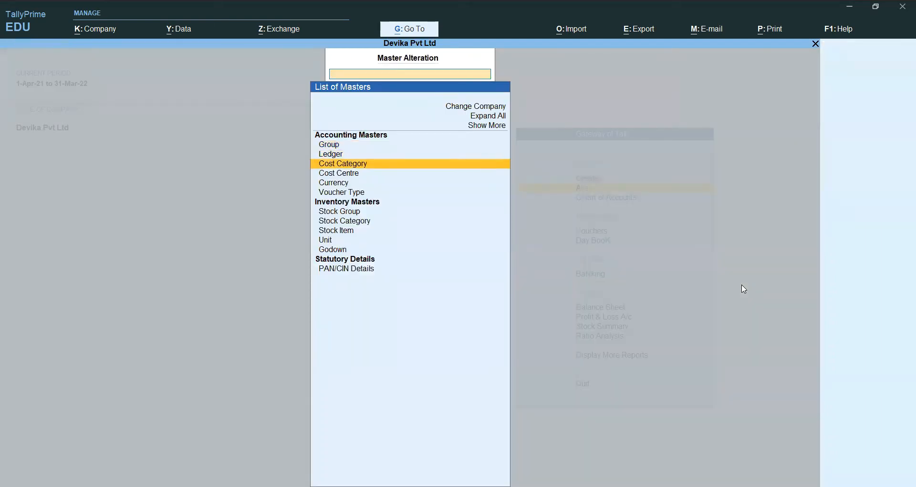
key(Return)
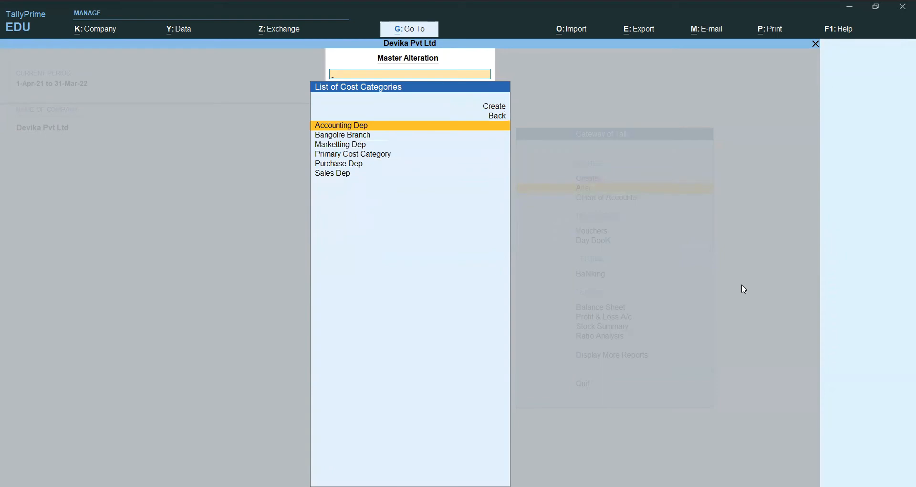
Step: Delete the Bangolre Branch cost category
key(Down)
key(Down)
key(Down)
key(Down)
key(Down)
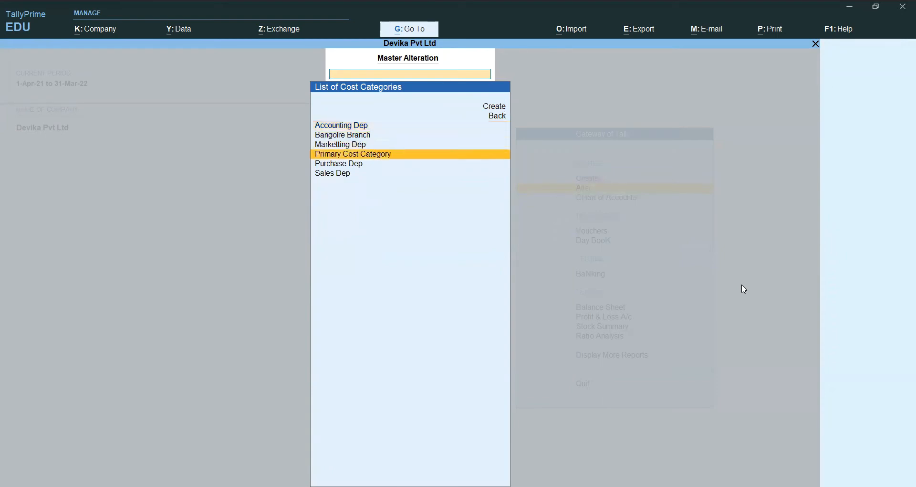
key(Up)
key(Up)
key(Up)
key(Up)
key(Up)
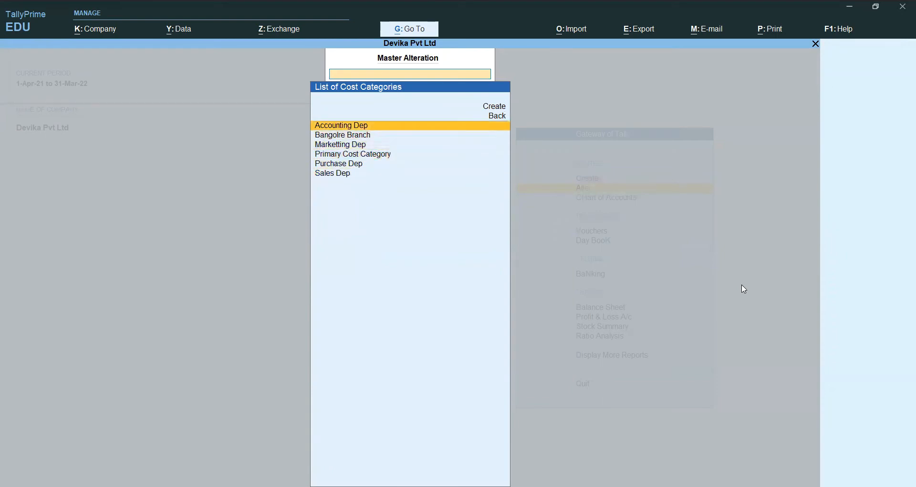
key(Down)
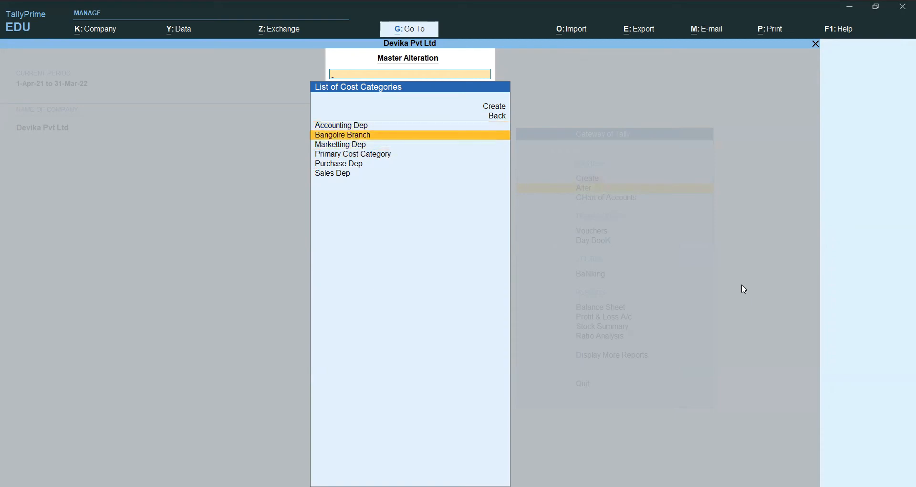
key(Return)
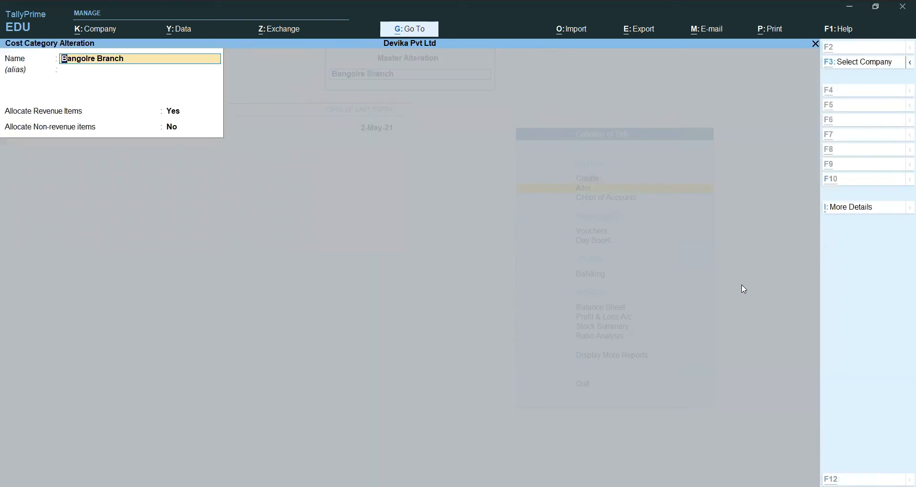
key(alt+d)
key(y)
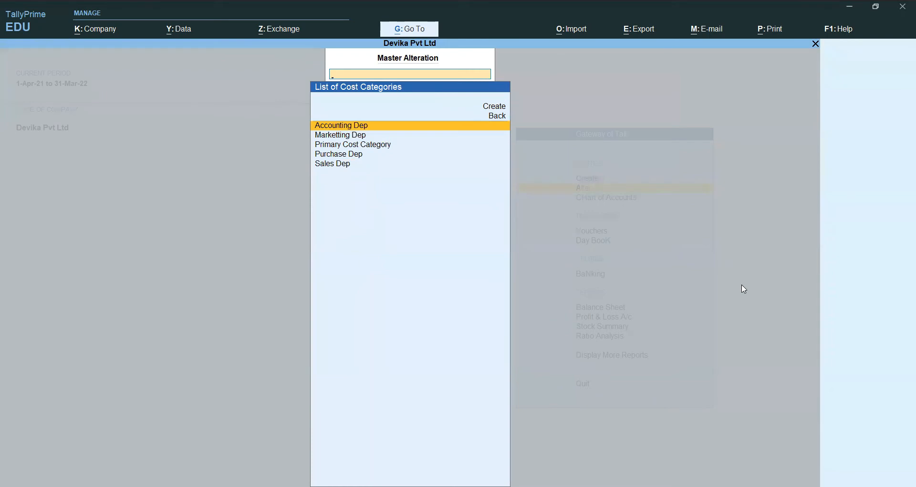
Step: Review the list of cost centres and the departments they belong to, and leave master alteration
key(Return)
key(Return)
key(Return)
key(Return)
key(Escape)
key(Down)
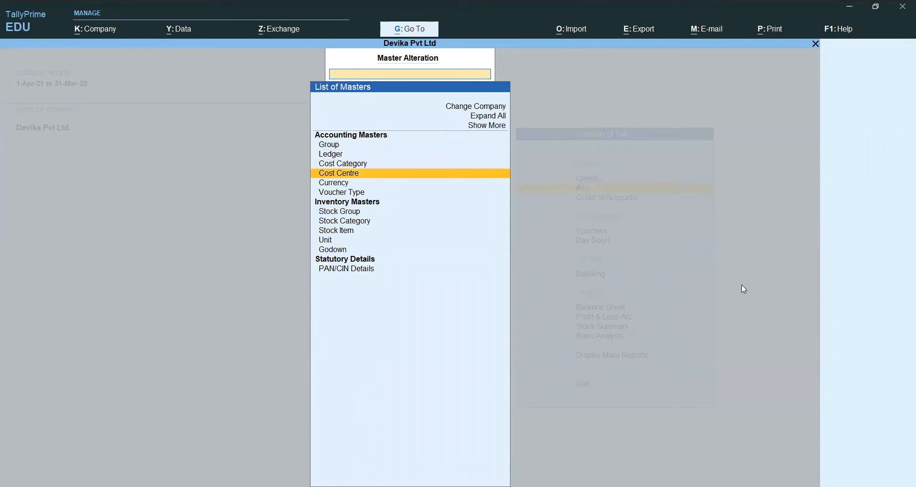
key(Return)
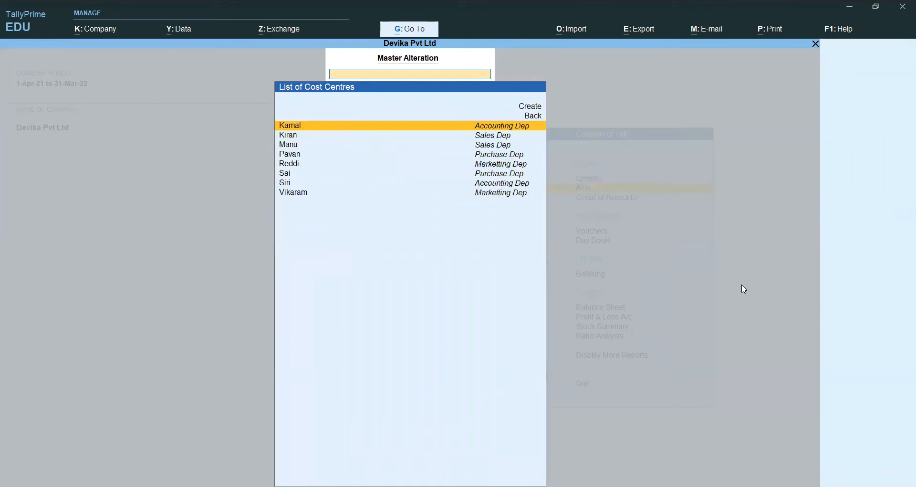
key(Escape)
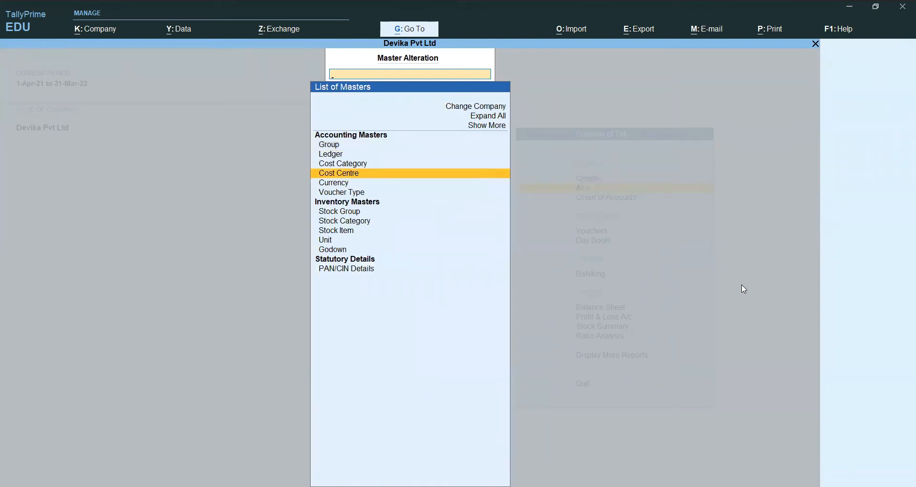
key(Escape)
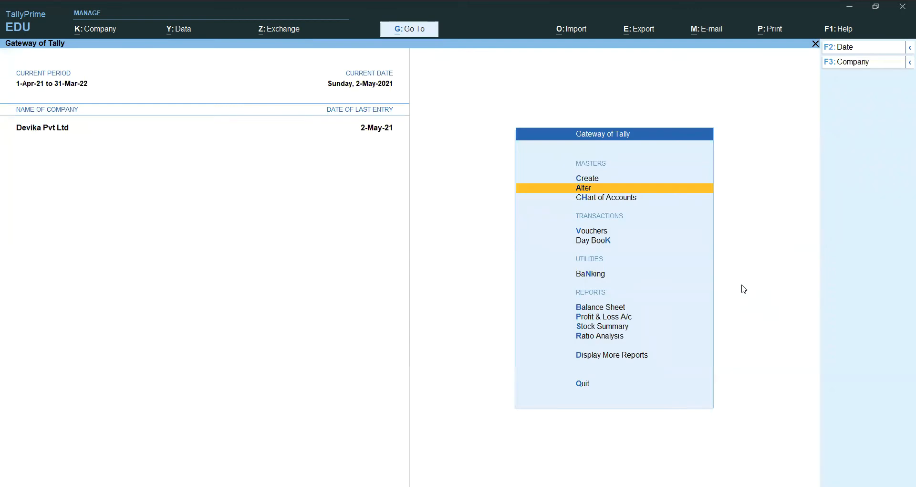
Step: Start a payment voucher and debit the Salaries ledger with 25,000
click(605, 233)
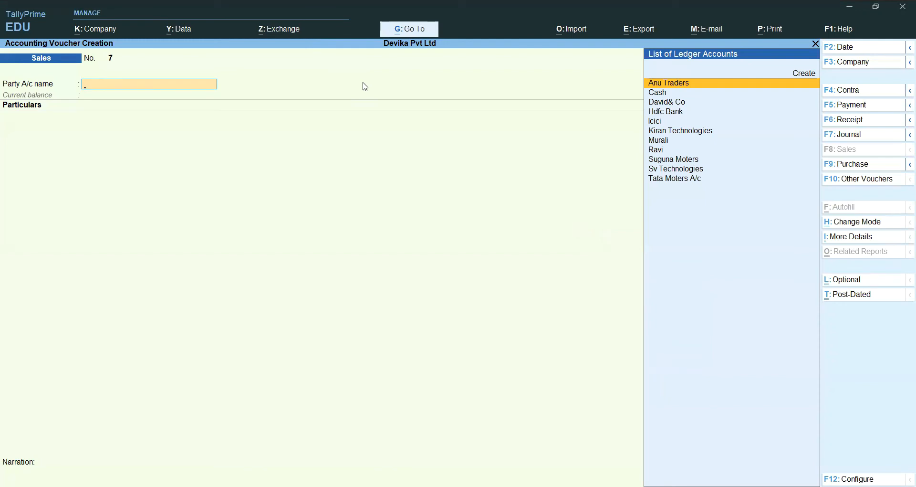
click(873, 106)
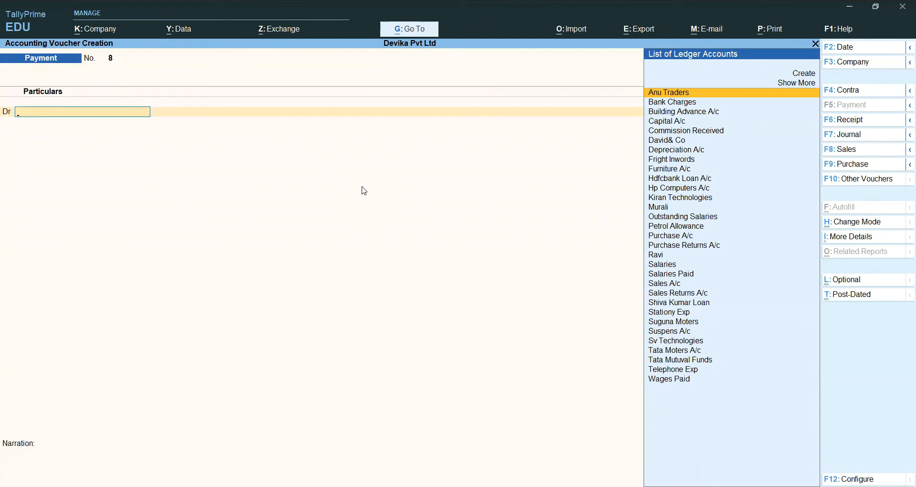
text(Sa)
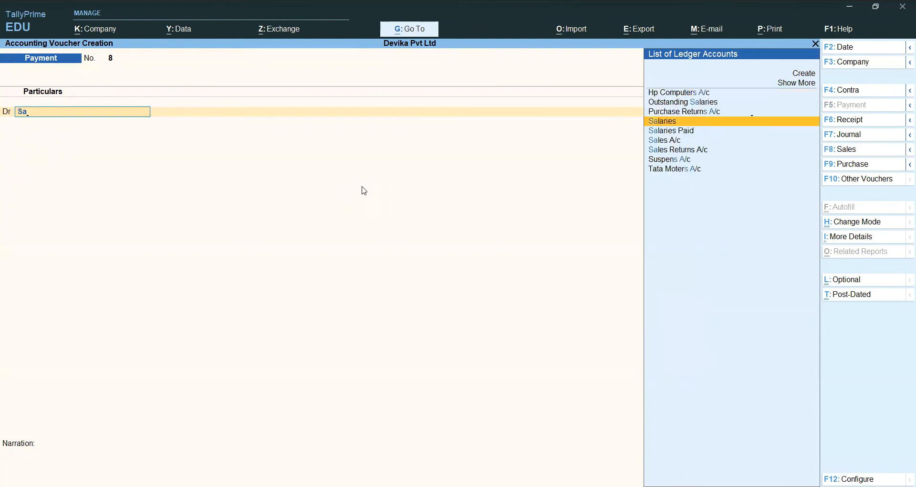
key(Return)
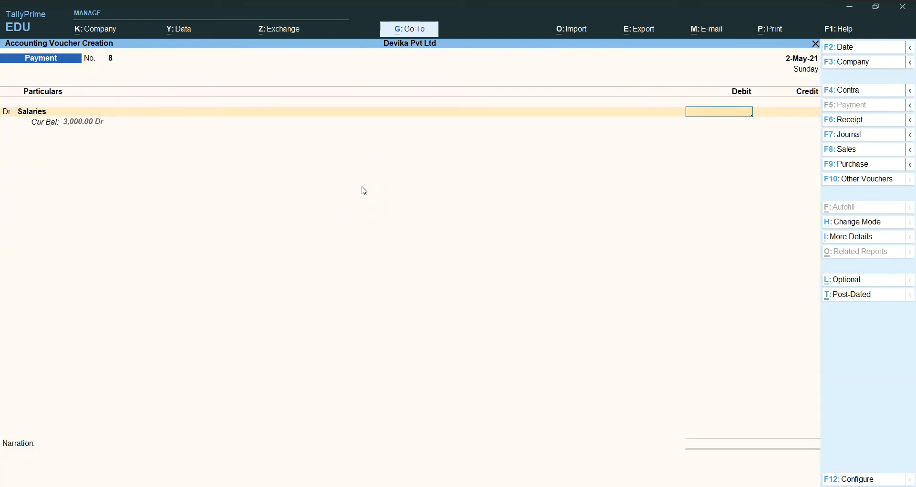
key(alt)
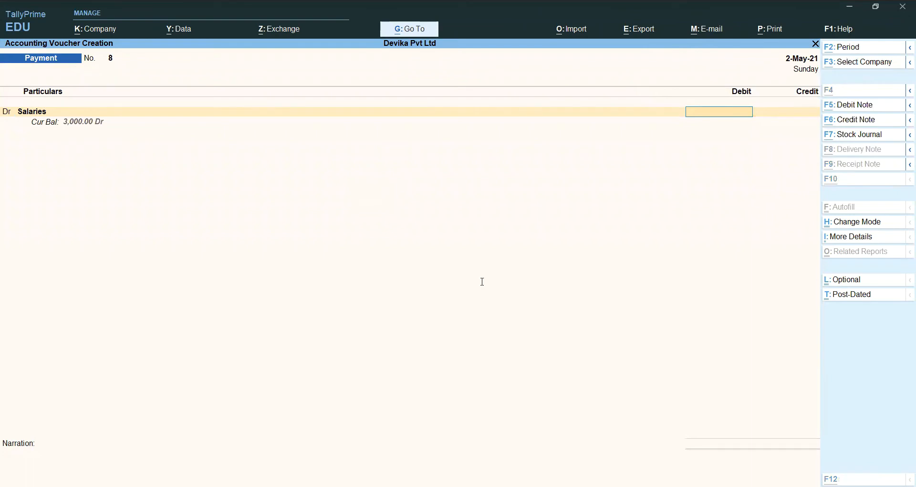
key(alt+Tab)
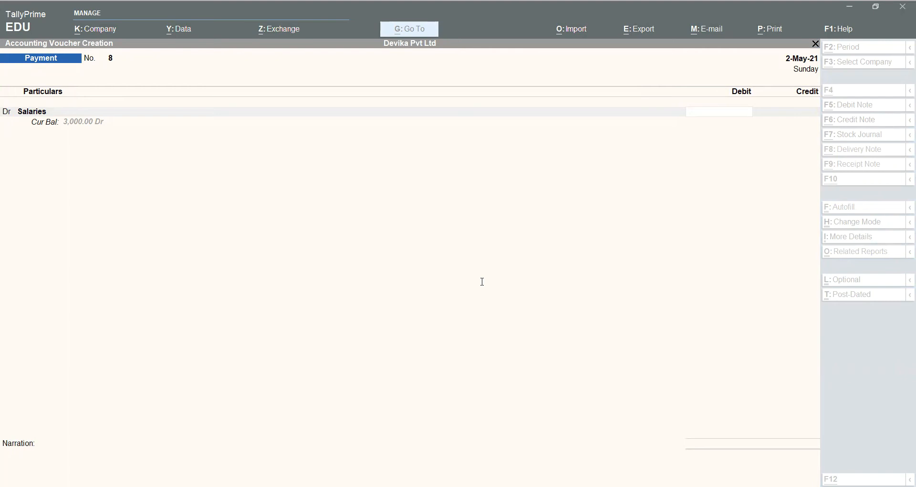
click(478, 303)
text(25000)
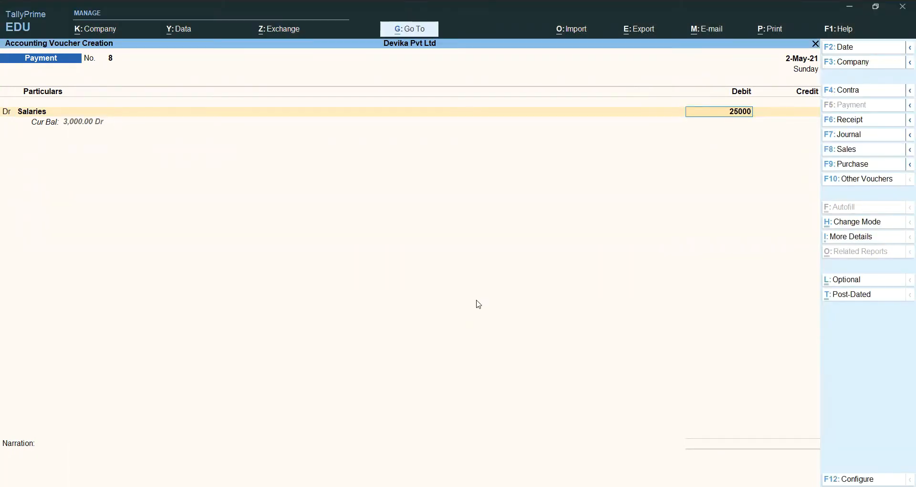
key(Return)
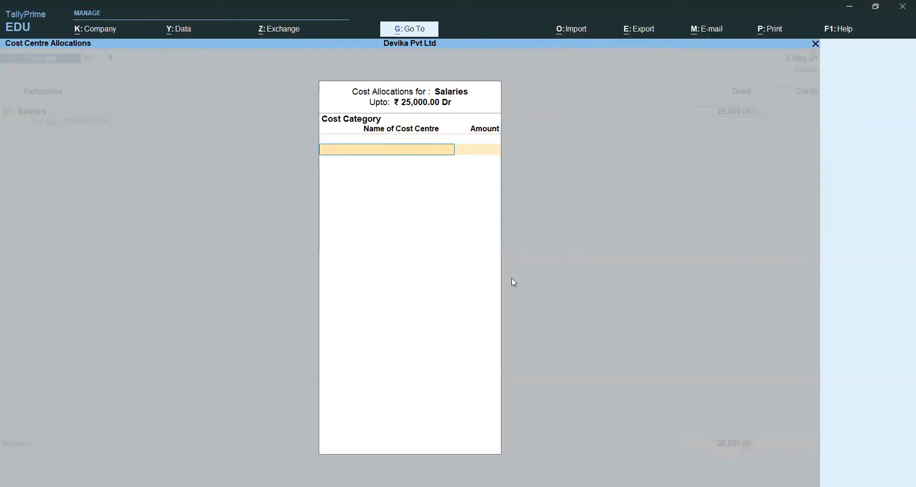
Step: Allocate the salaries under the Sales Dep cost category, 15,000 to its first employee cost centre and 10,000 to its second
text(S)
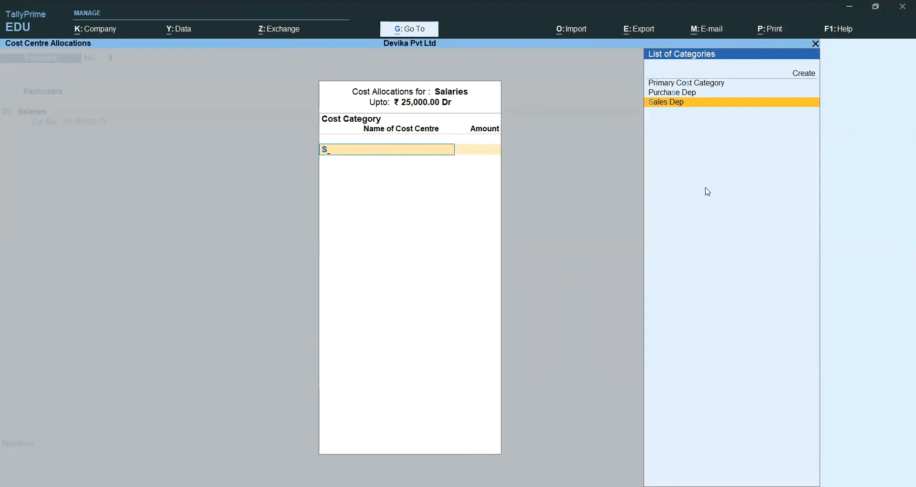
key(Return)
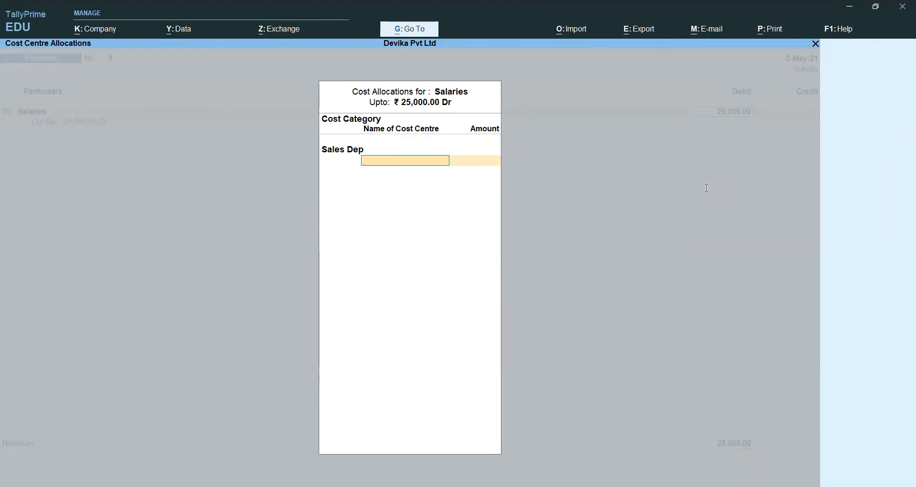
text(K)
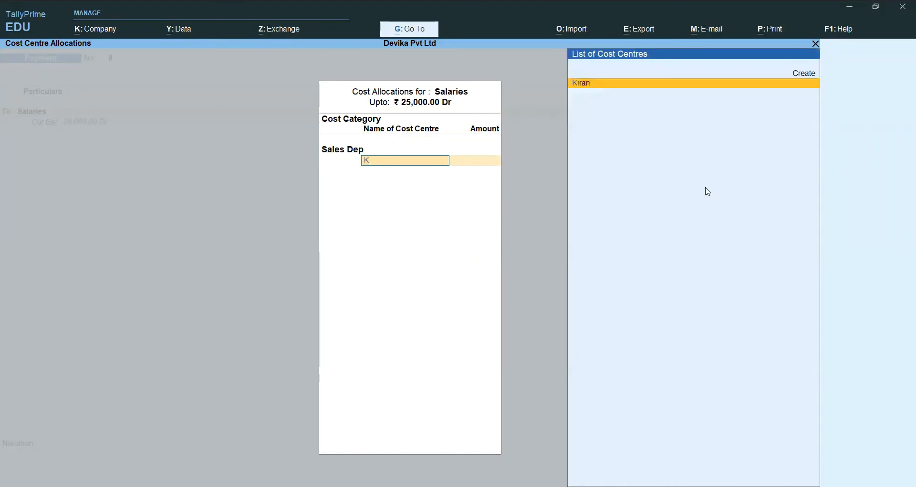
key(Return)
text(15,000)
key(Return)
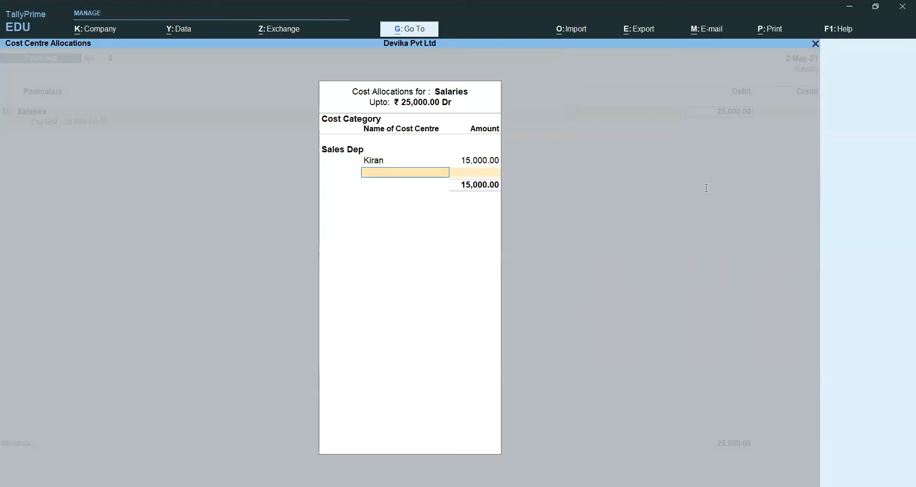
text(Ma)
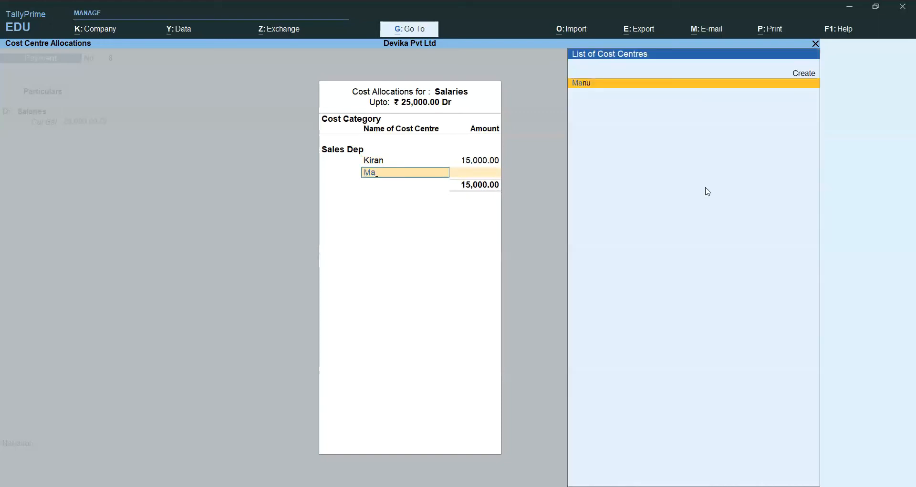
key(Return)
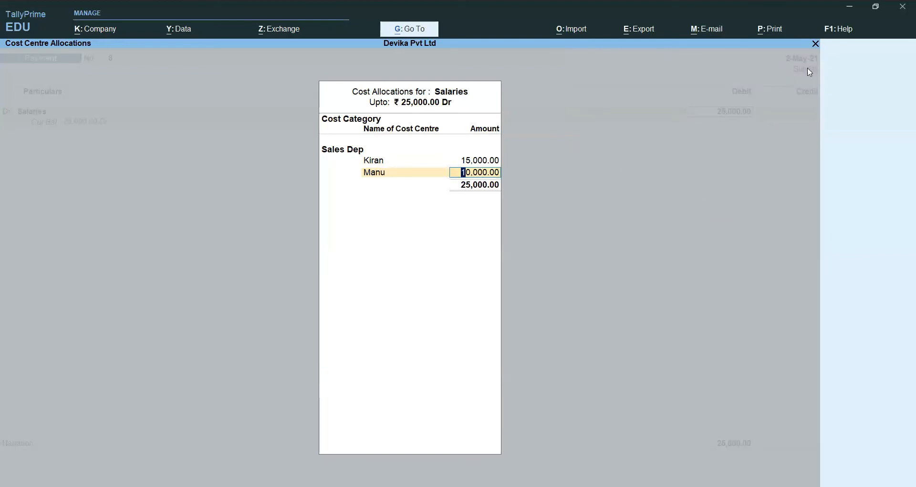
key(Return)
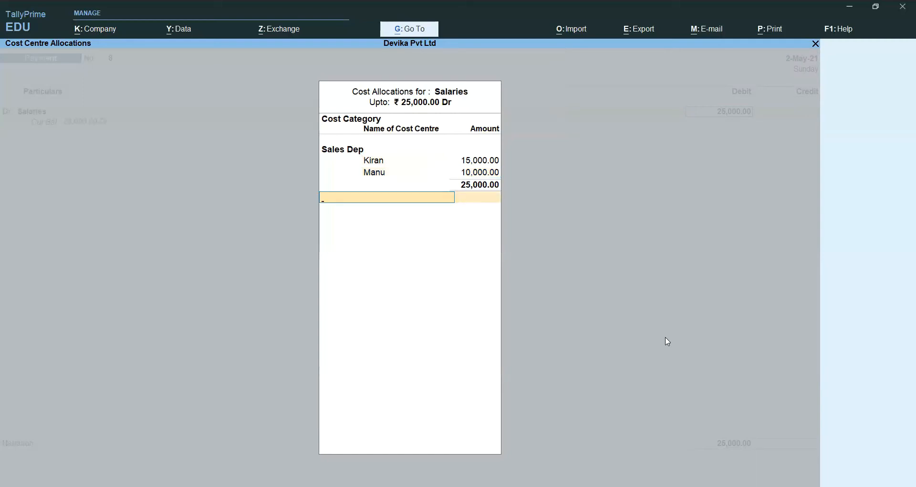
key(Return)
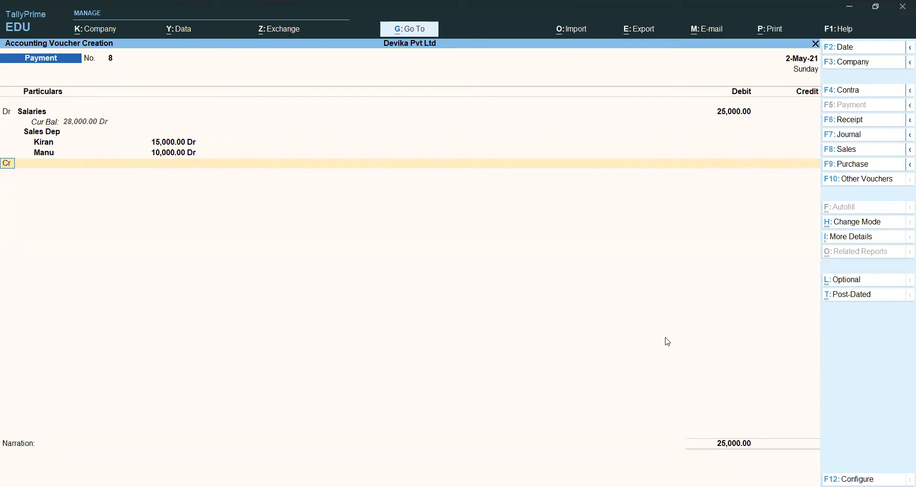
Step: Add a second debit line to the payment voucher for the Telephone Exp ledger with 3,500
text(dr)
key(Return)
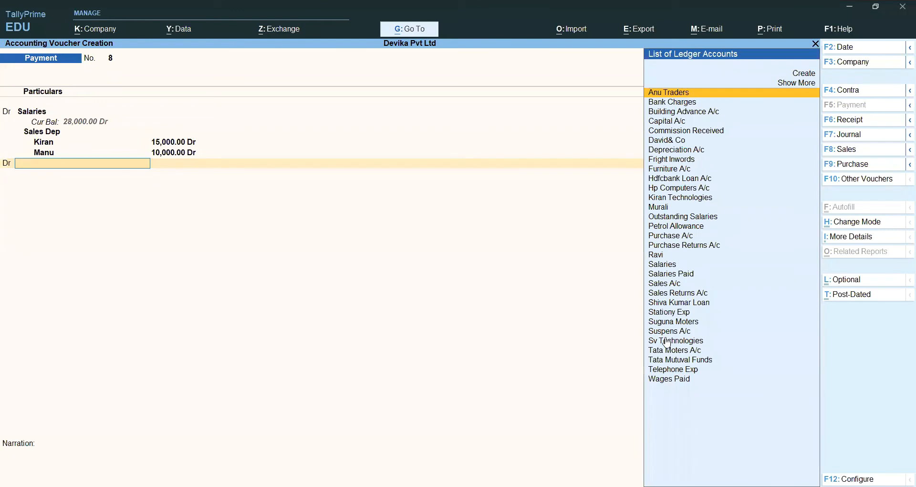
text(Te)
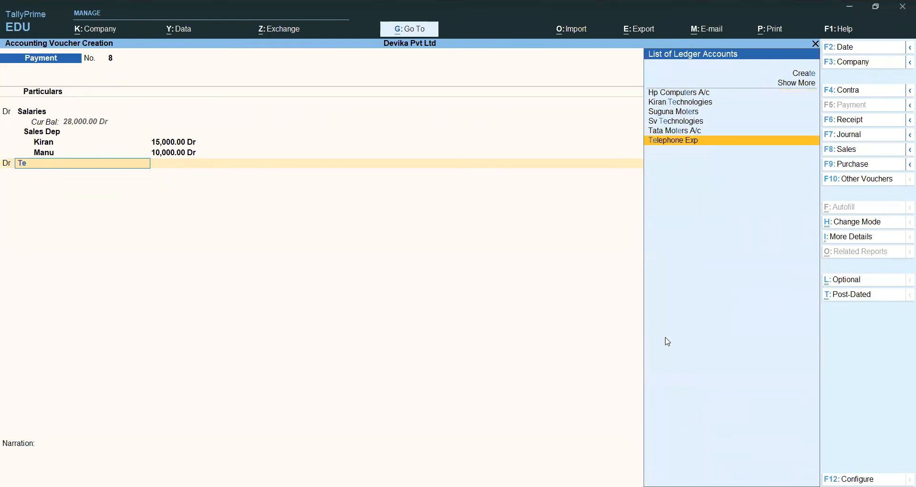
key(Return)
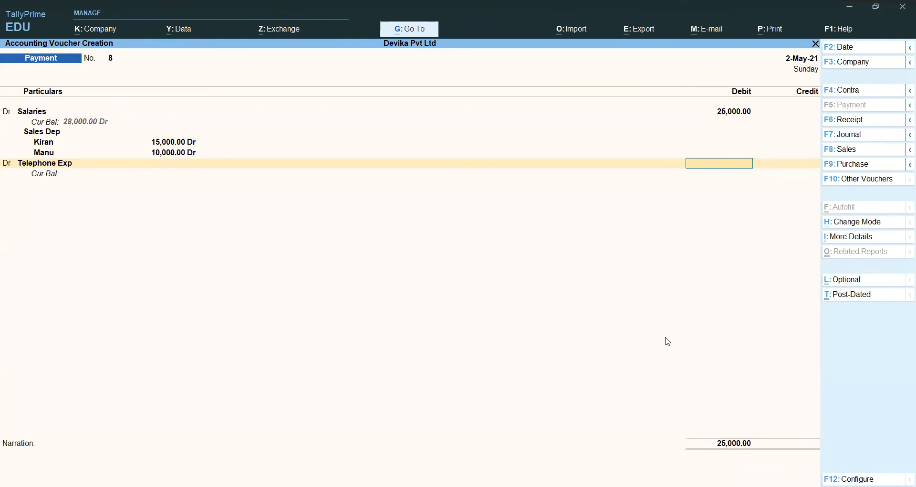
key(ctrl)
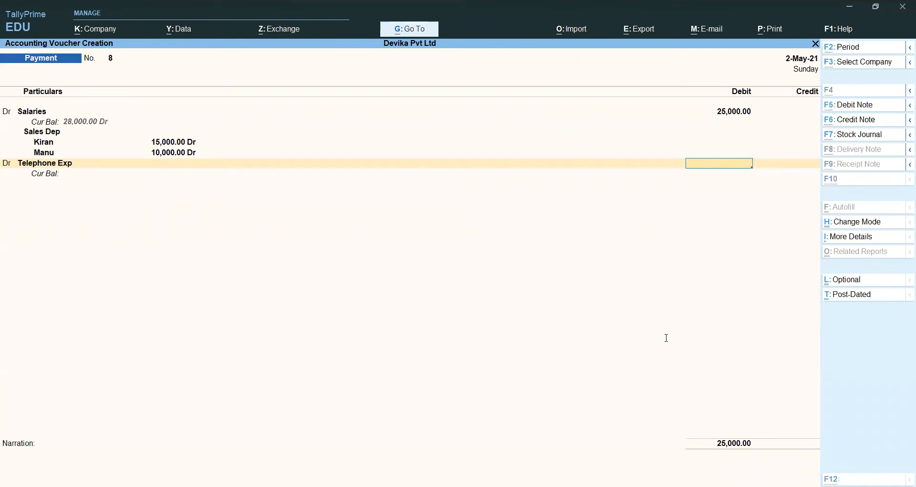
key(alt+Tab)
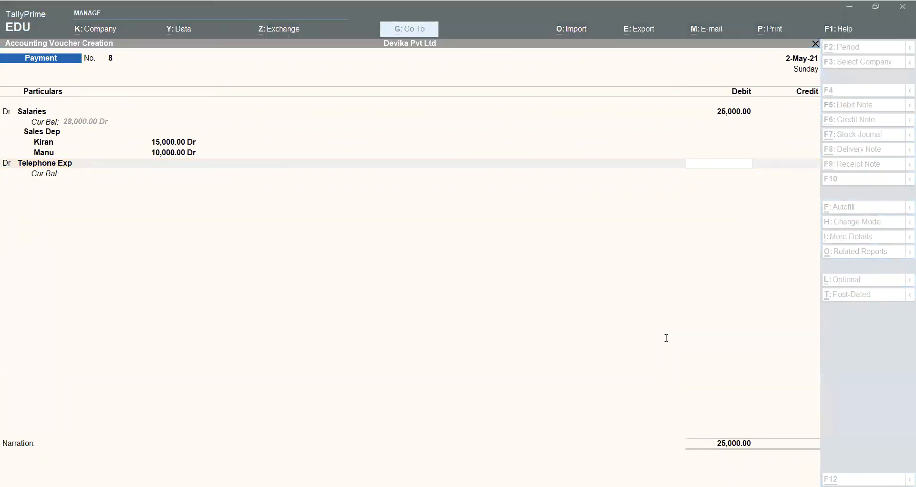
click(603, 300)
text(3500)
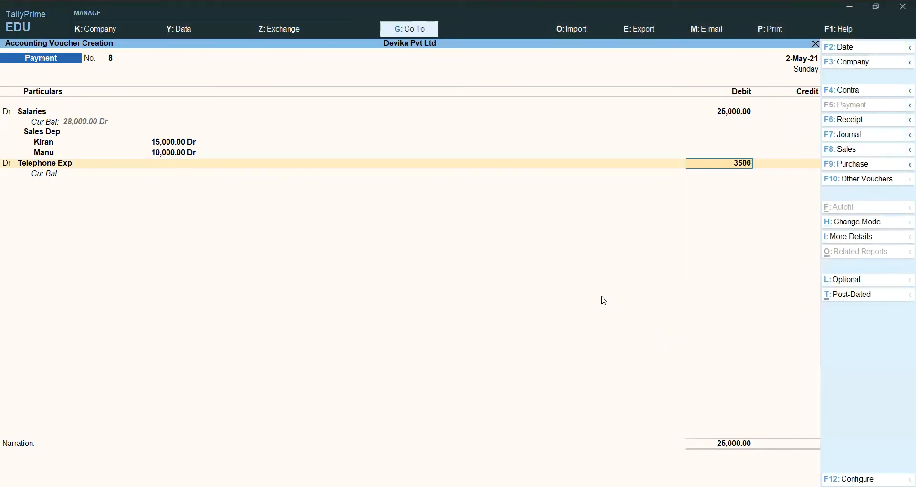
key(Return)
Step: Allocate the telephone expense under the Sales Dep cost category, 2,000 to its first employee cost centre and 1,500 to its second
text(Sa)
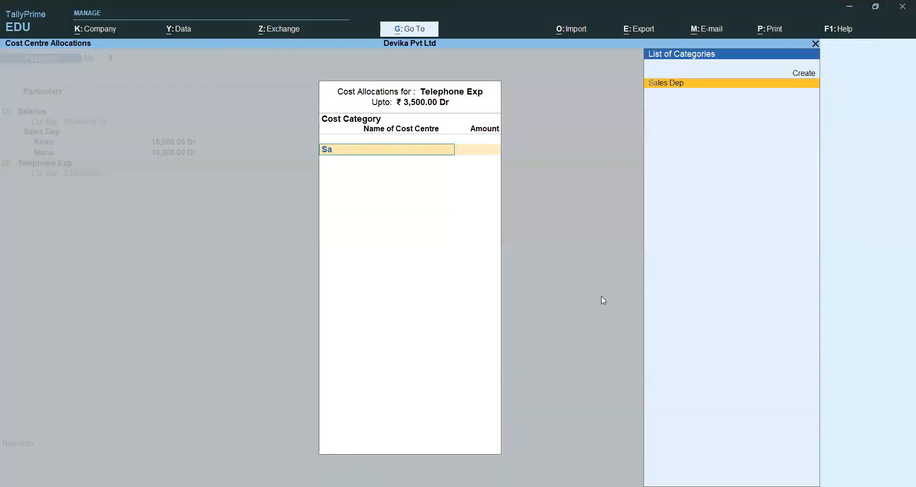
key(Return)
text(K)
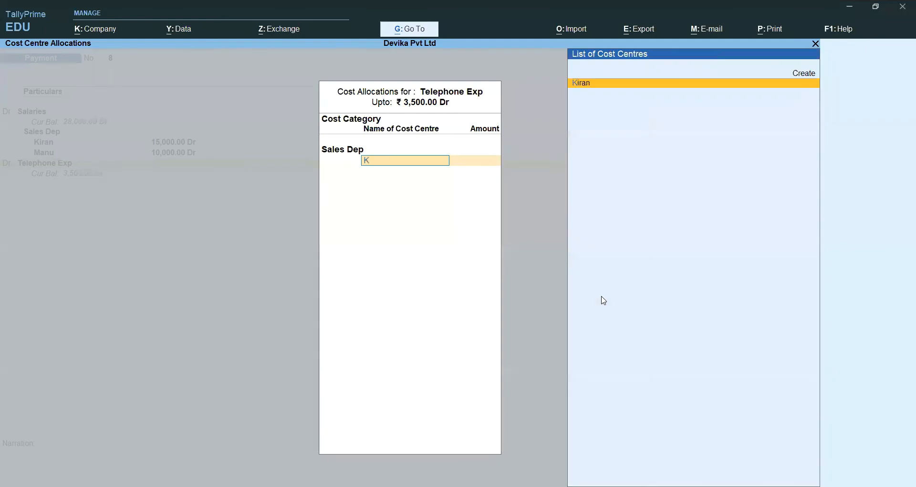
key(Return)
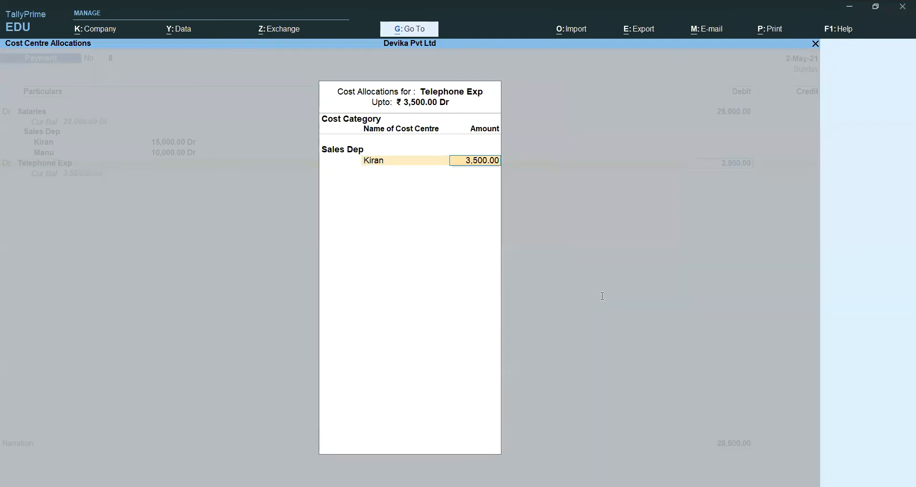
text(2000)
key(Return)
text(Ma)
key(Return)
key(Return)
key(Return)
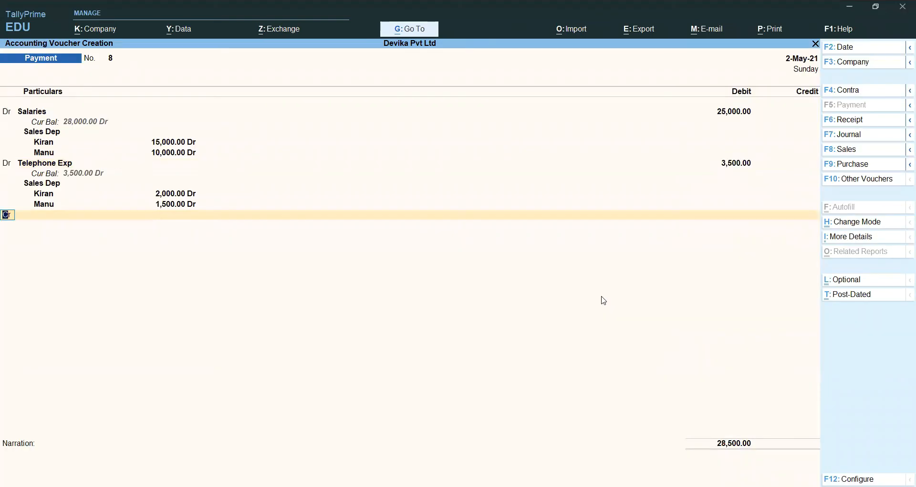
Step: Add a third debit line to the payment voucher for the Petrol Allowance ledger with 5,500
text(d)
key(Return)
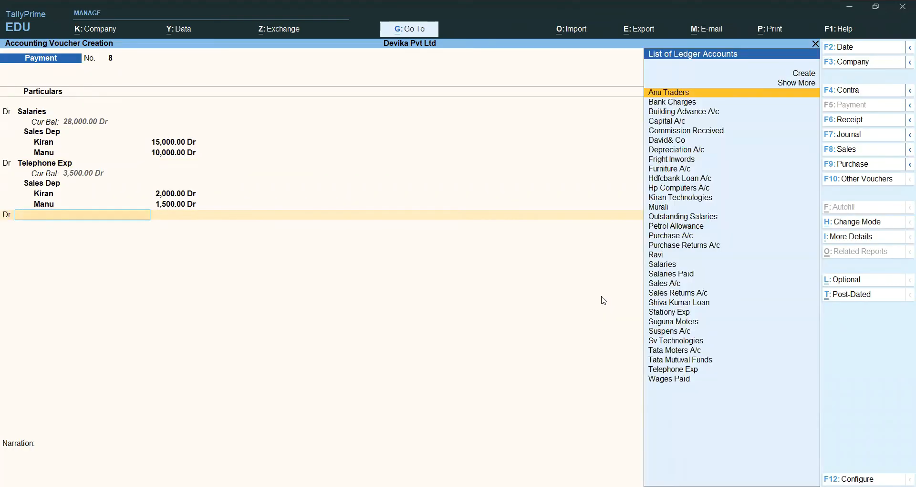
text(Pe)
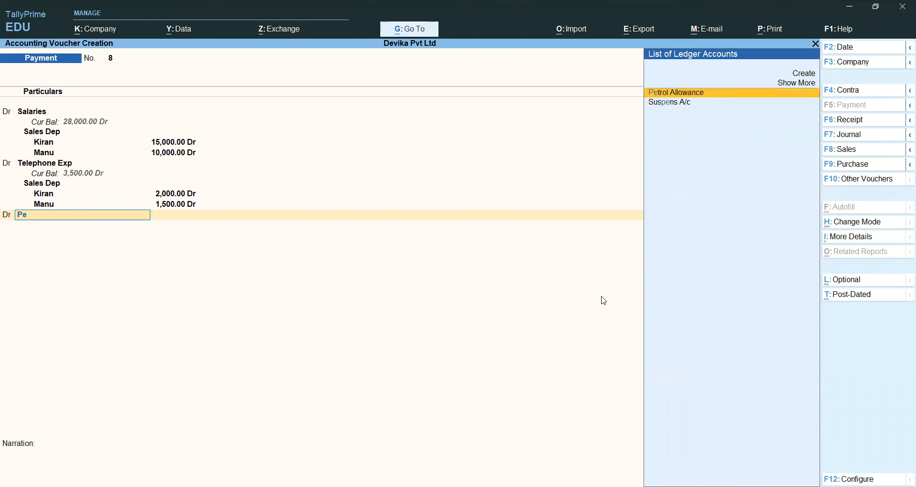
key(Return)
key(ctrl)
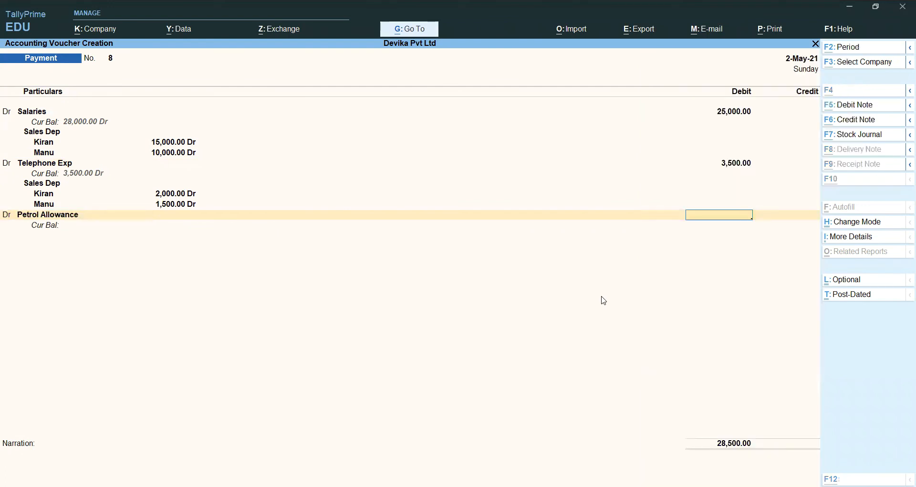
key(alt+Tab)
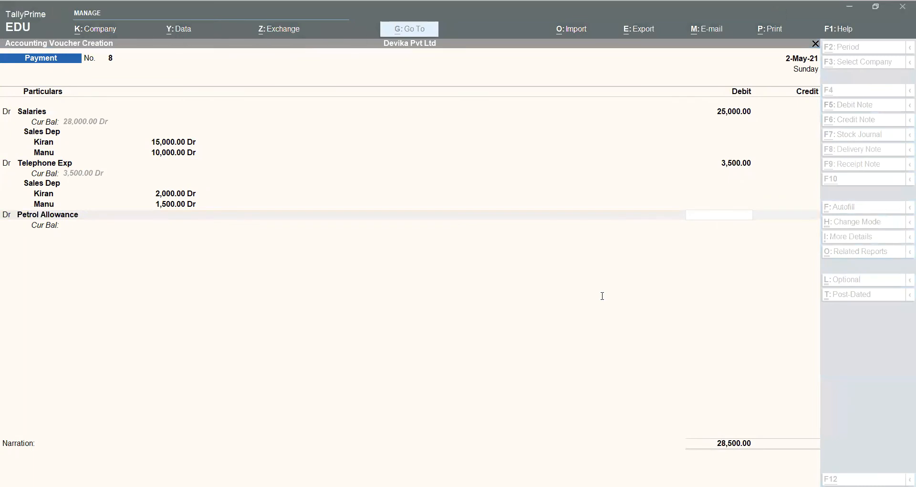
key(alt+Tab)
text(5500)
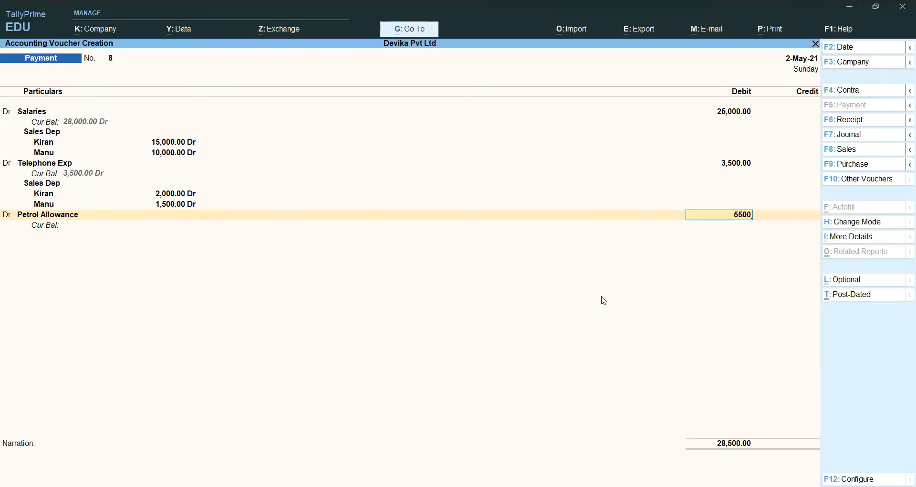
key(Return)
Step: Allocate the petrol allowance under the Sales Dep cost category, 3,000 to its first employee cost centre and 2,500 to its second
text(Sa)
key(Return)
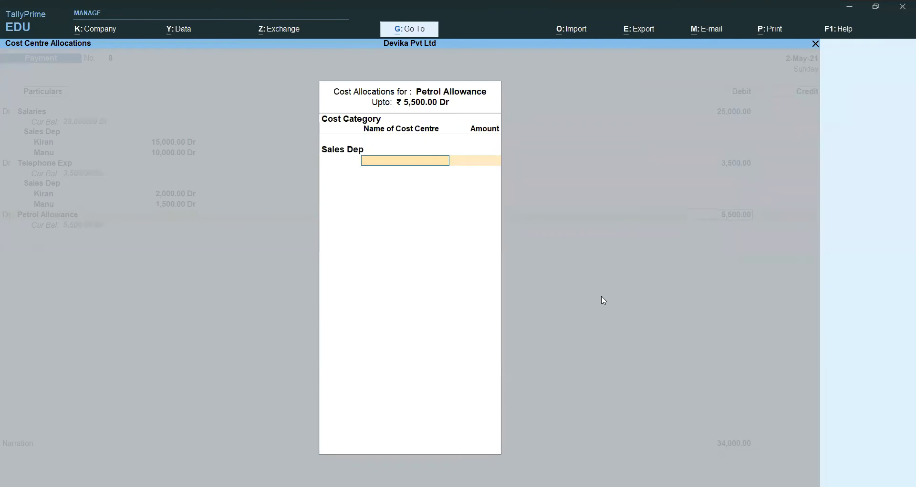
text(Ki)
key(Return)
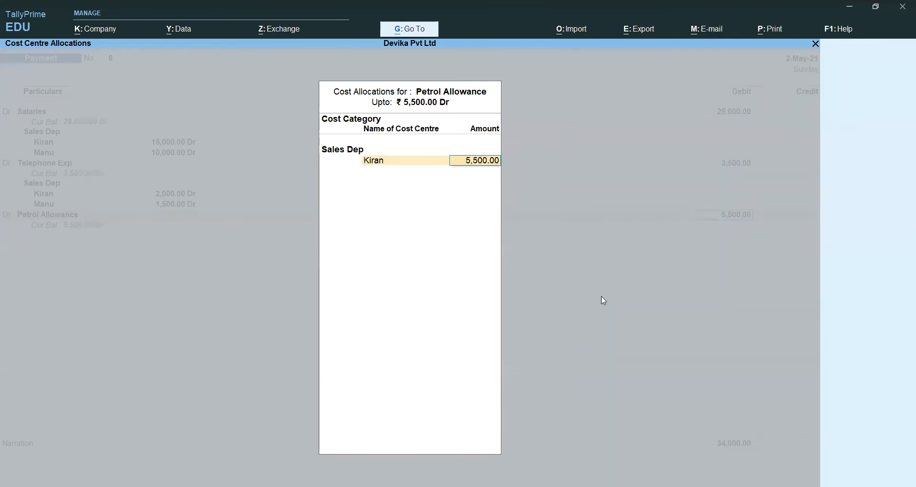
text(3000)
key(Return)
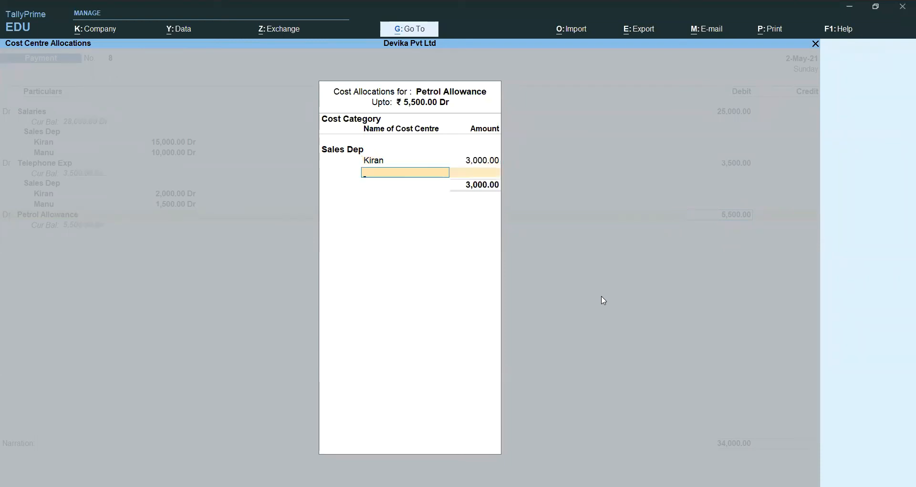
text(Ma)
key(Return)
key(Return)
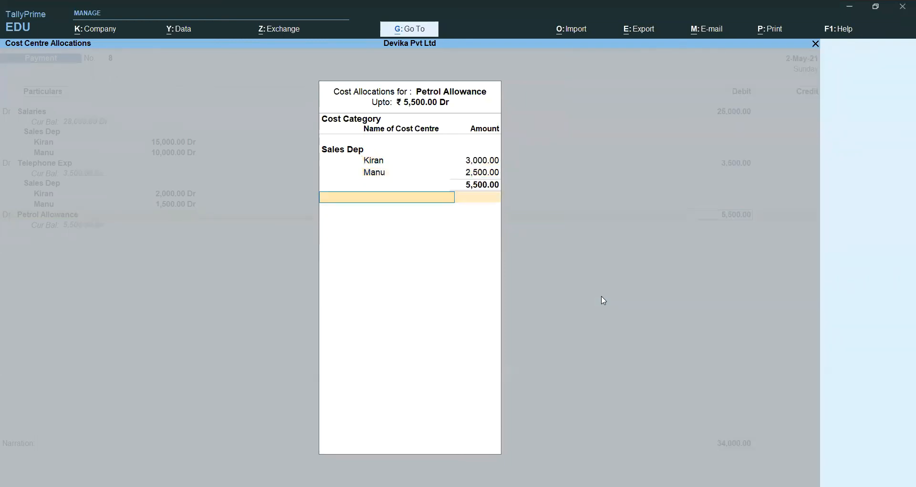
key(Return)
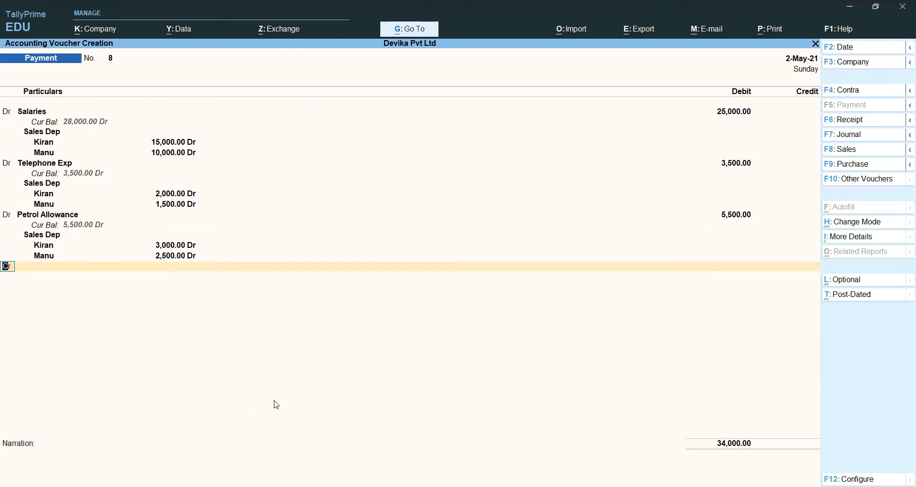
Step: Credit the Cash ledger with 34,000, leave the narration empty and save the payment voucher
key(Return)
text(Ca)
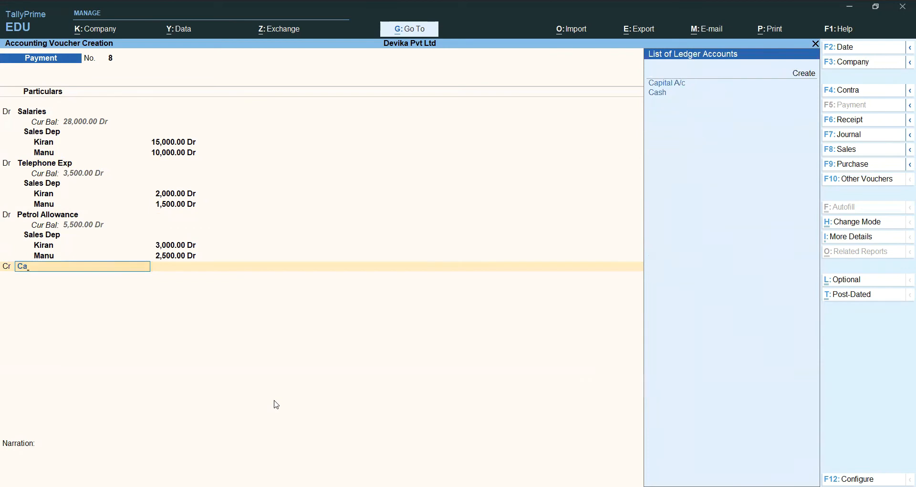
key(Down)
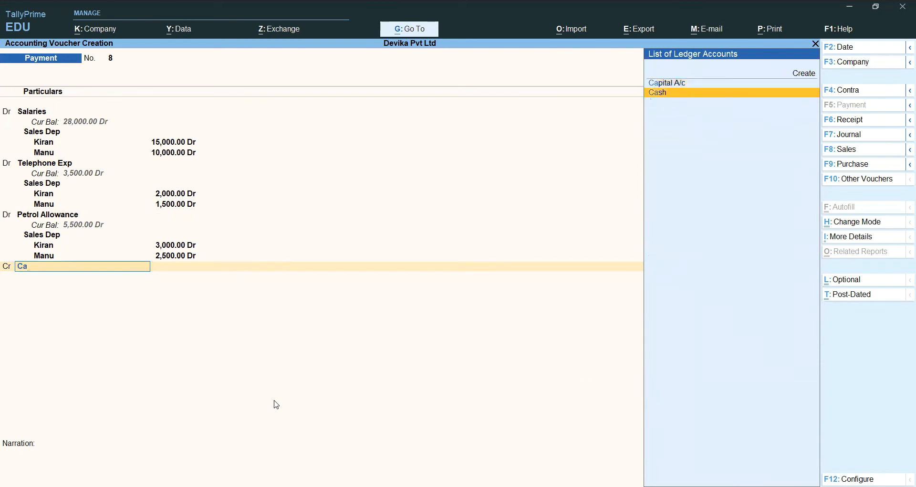
key(Return)
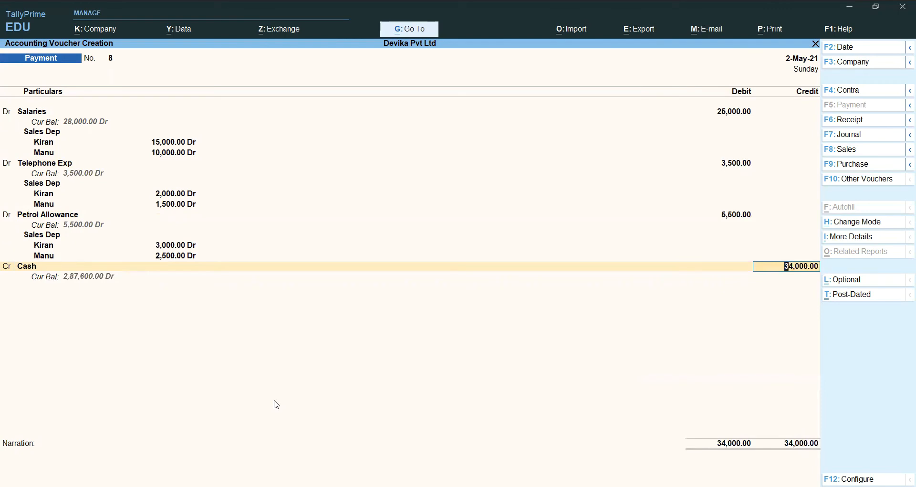
key(Return)
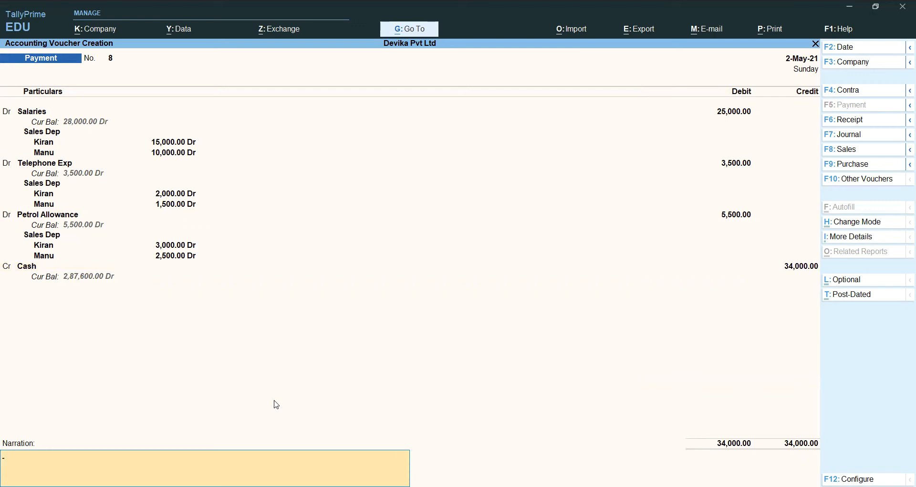
key(Return)
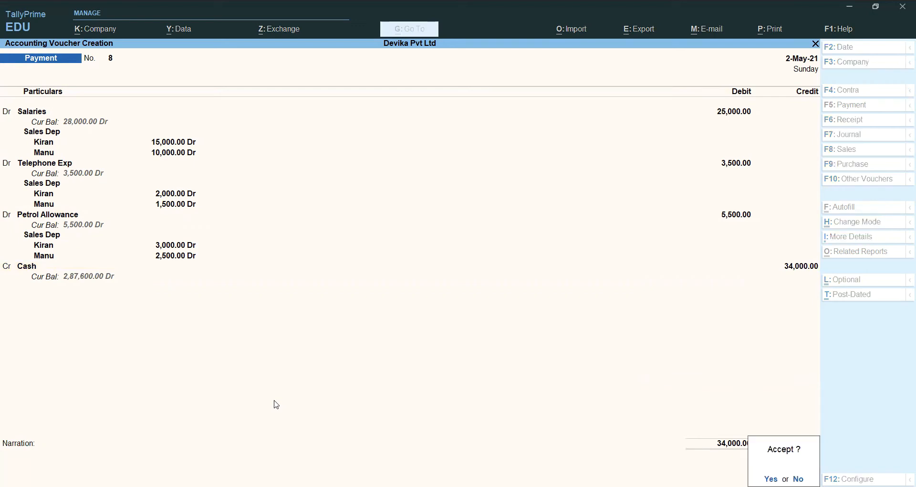
key(Return)
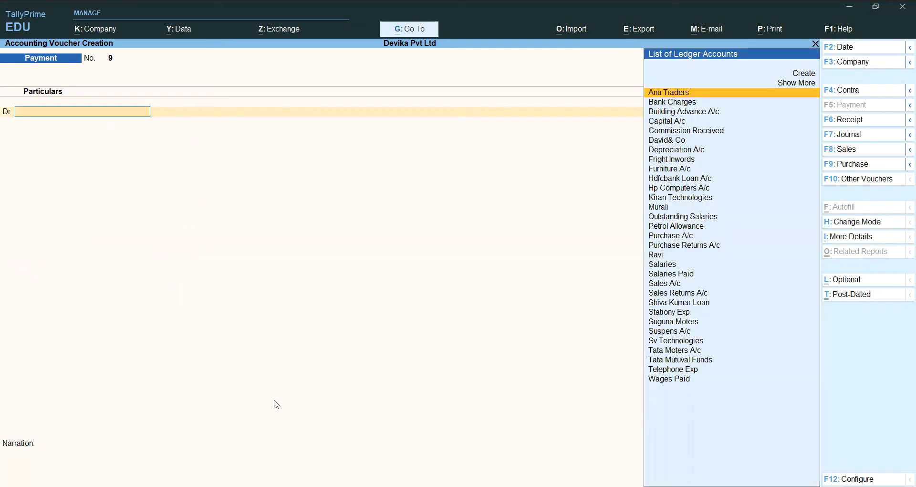
Step: Debit the Salaries ledger with 29,000 in the new payment voucher
text(Sa)
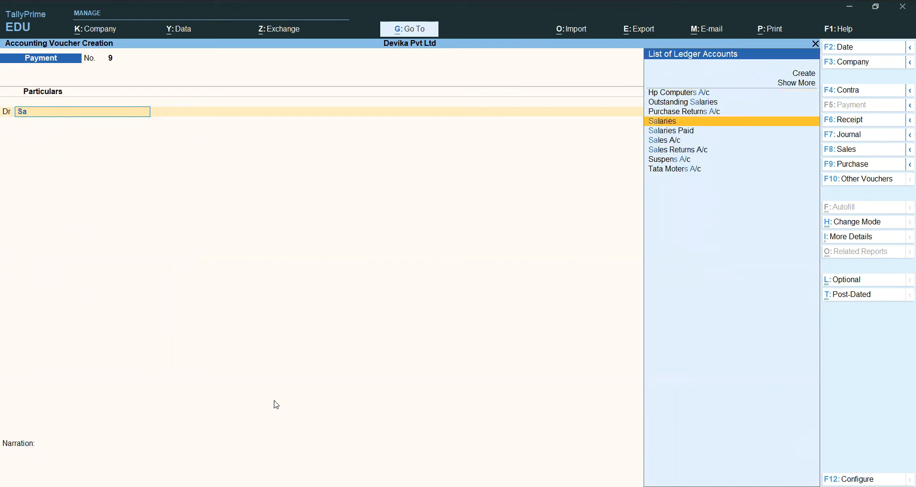
key(Return)
key(alt)
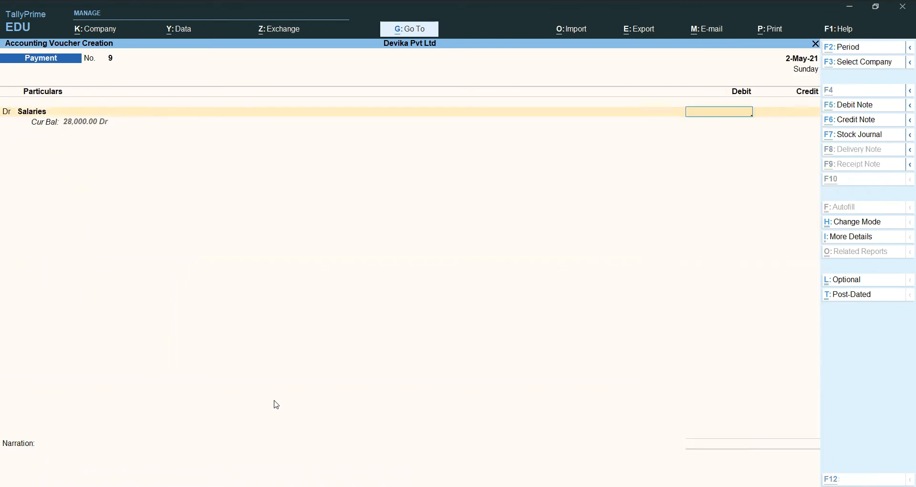
key(alt+c)
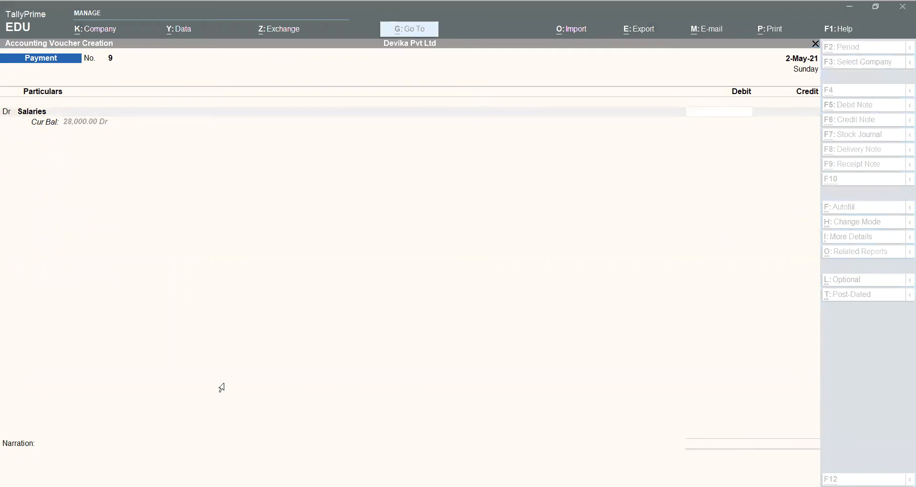
key(alt+Tab)
text(2)
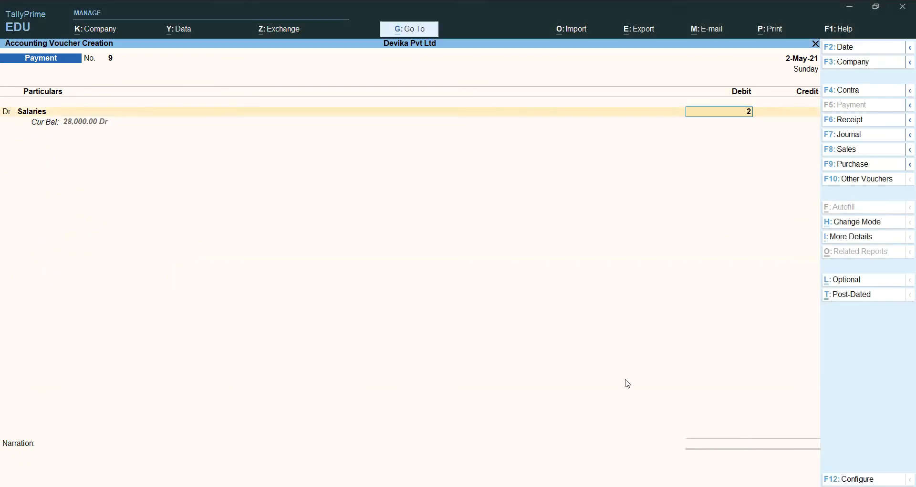
text(9,000)
key(Return)
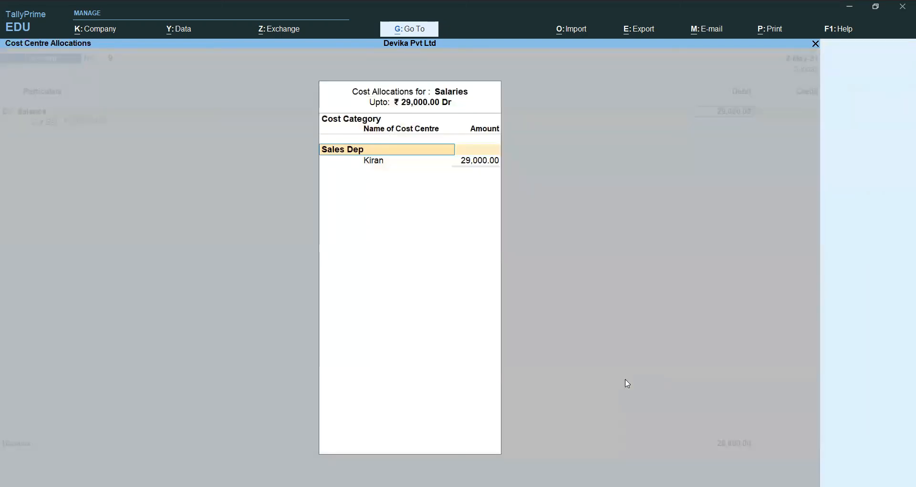
Step: Allocate the salaries under the Marketting Dep cost category, 15,000 to its first employee cost centre and 14,000 to its second
text(Ma)
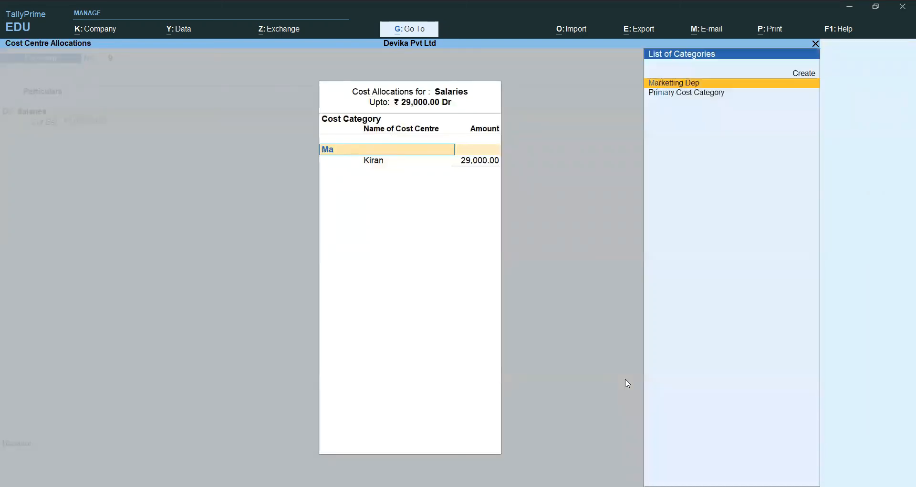
key(Return)
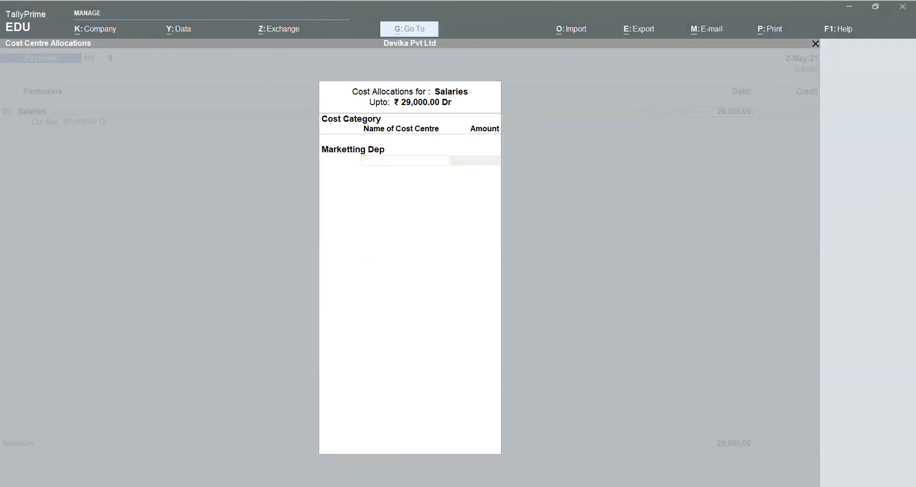
text(Vi)
key(Return)
text(15,000)
key(Return)
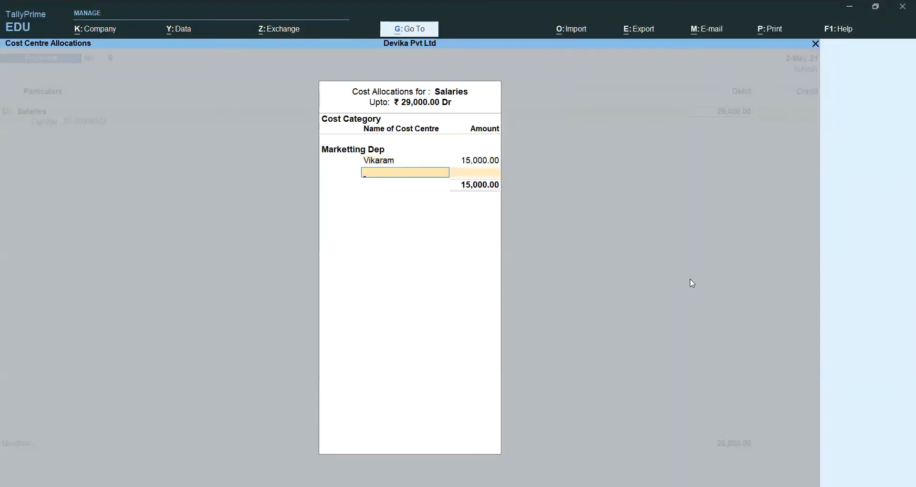
text(Re)
key(Return)
key(Return)
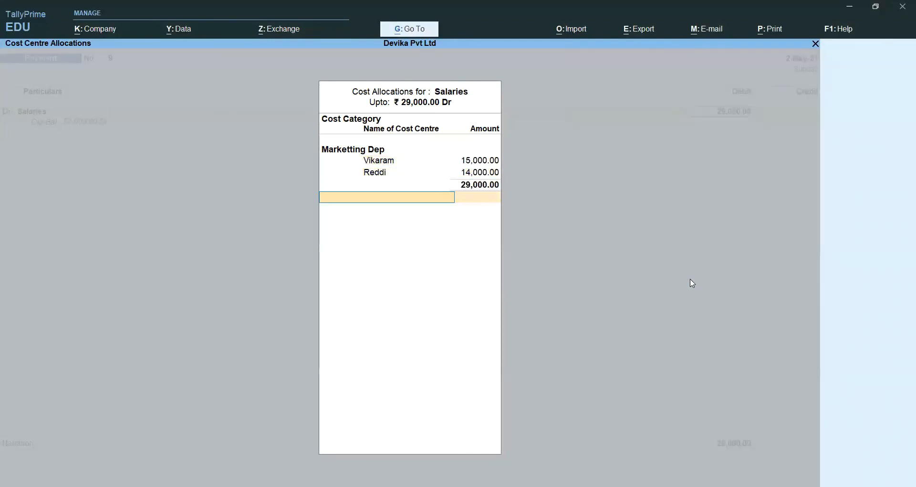
Step: Complete the salaries allocation and add a debit of 11,000 to the Telephone Exp ledger
key(Return)
key(d)
key(Return)
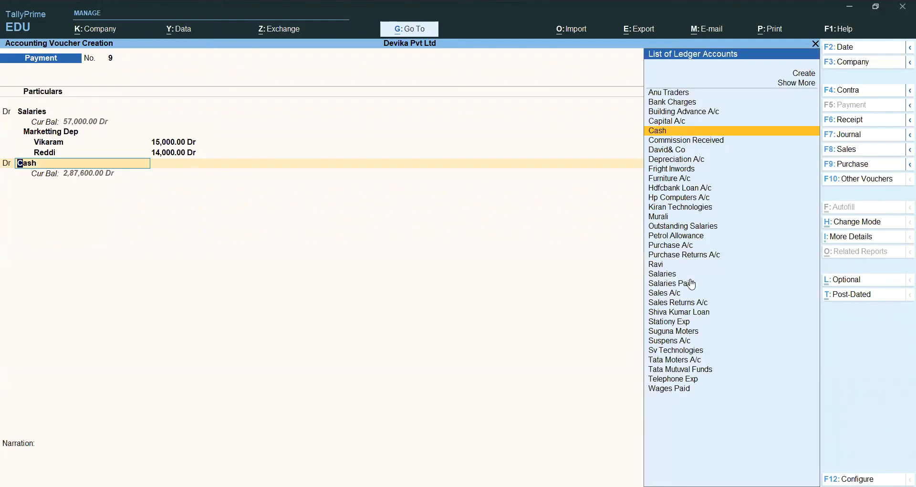
text(Te)
key(Return)
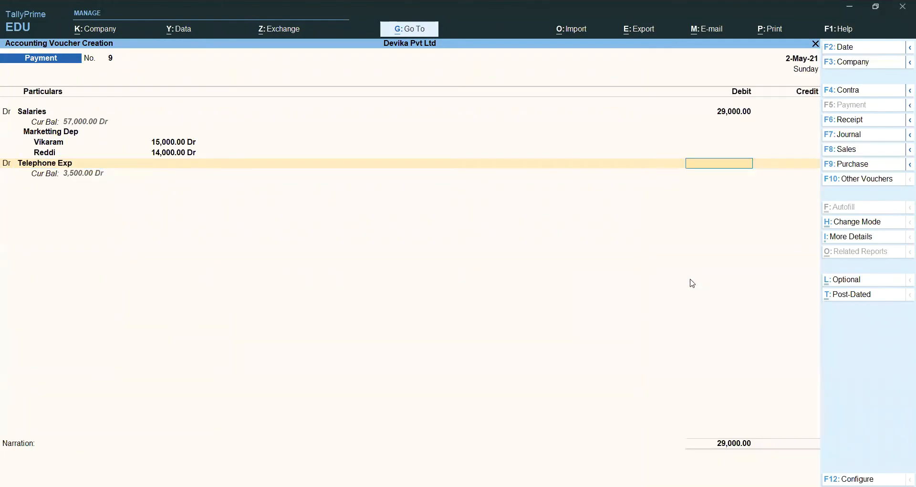
key(alt+Tab)
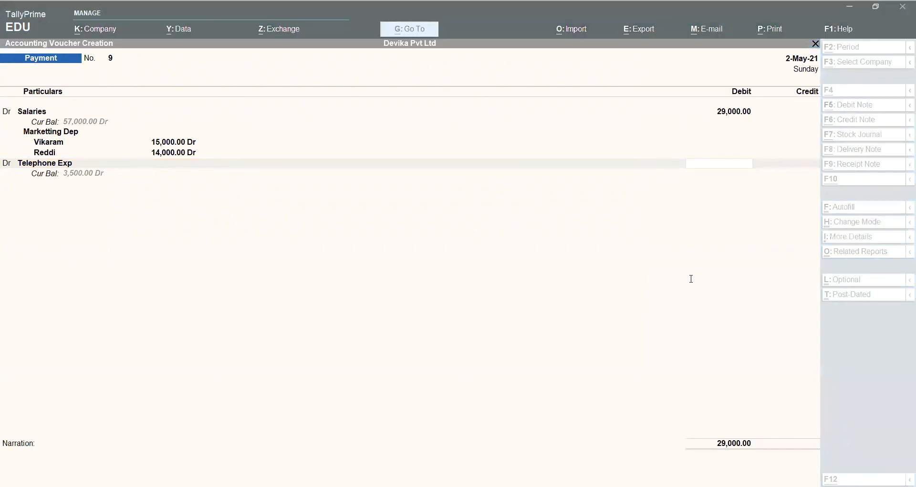
key(alt+Tab)
text(11000)
key(Return)
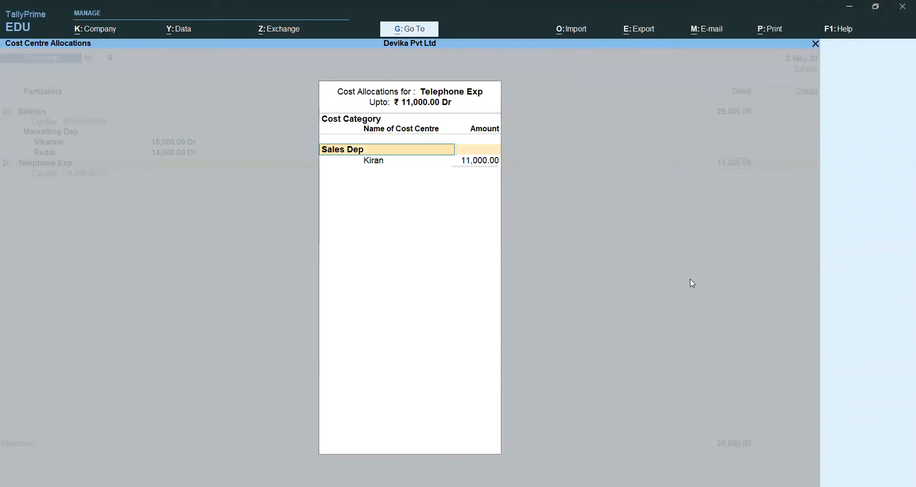
Step: Allocate the telephone expense under the Marketting Dep cost category, 5,000 to its first employee cost centre and 6,000 to its second
text(Ma)
key(Return)
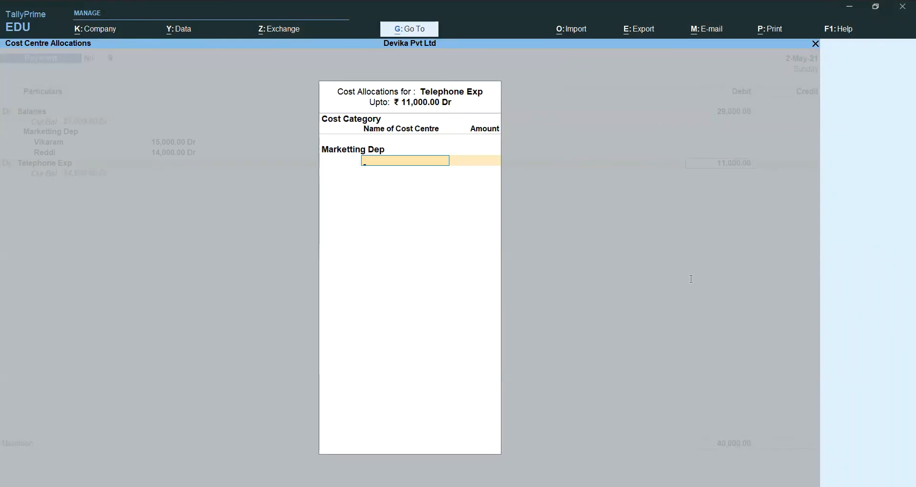
text(v)
key(Return)
key(Return)
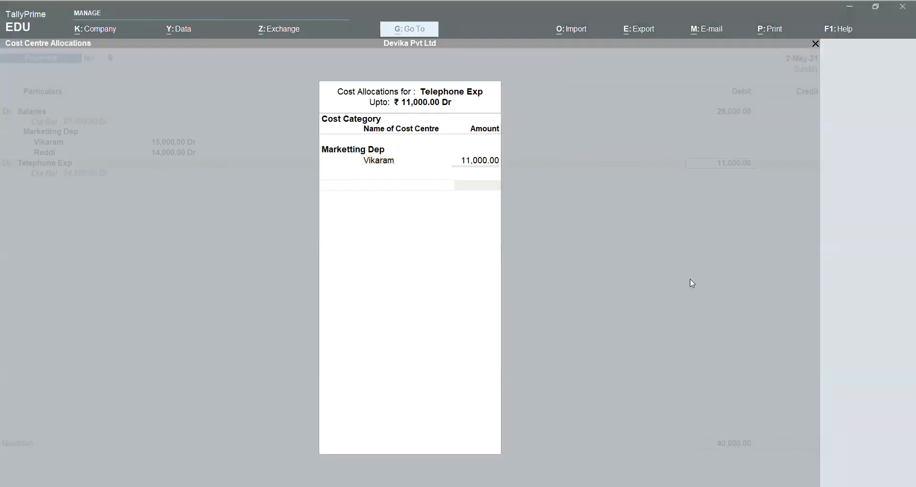
key(BackSpace)
text(5000)
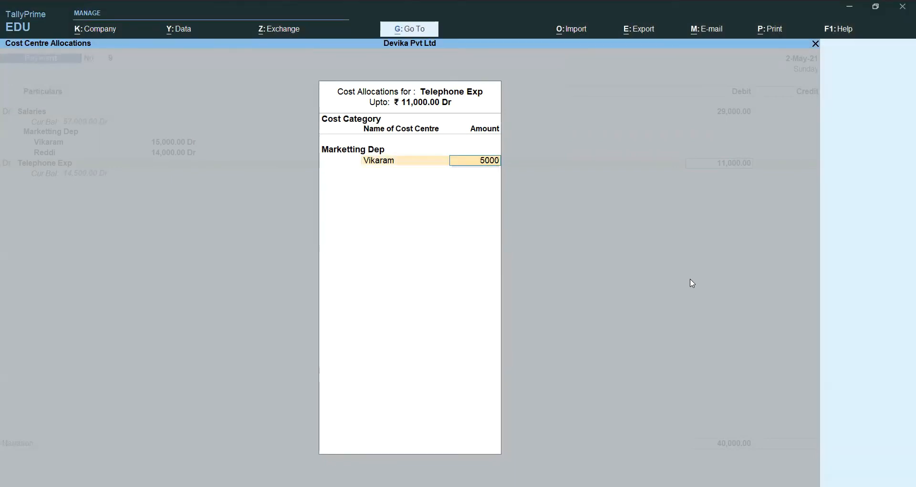
key(Return)
text(Re)
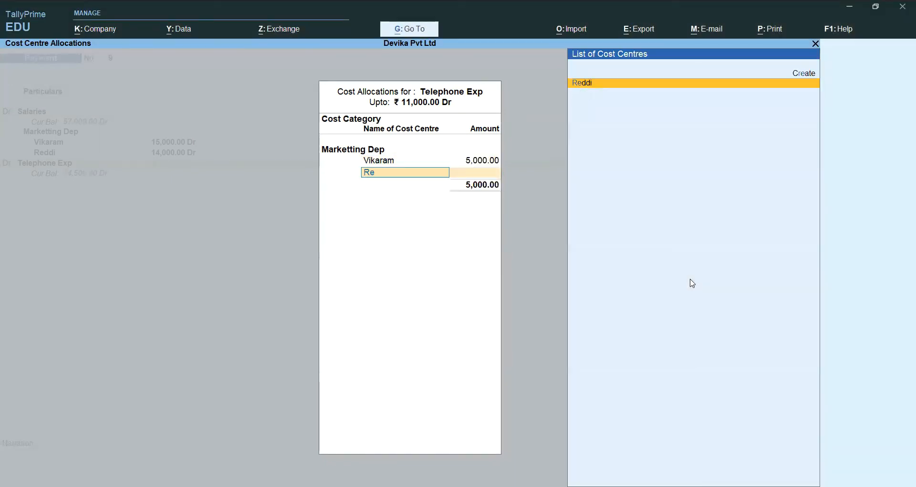
key(Return)
key(Return)
key(Return)
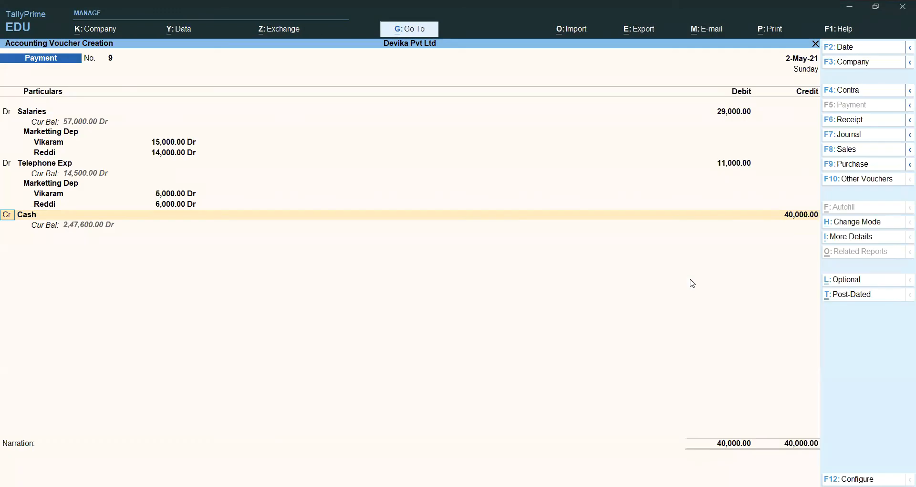
Step: Add a debit of 13,500 to the Petrol Allowance ledger in the payment voucher
key(d)
key(Return)
text(Pe)
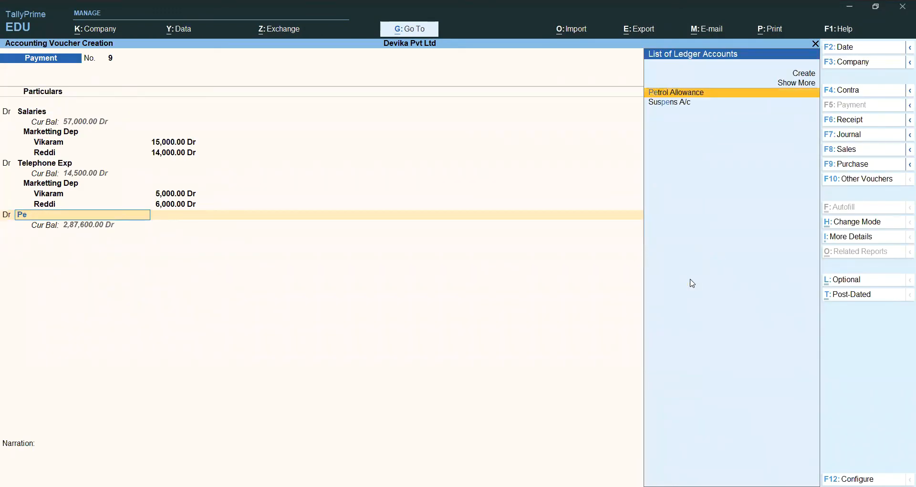
key(Return)
key(alt)
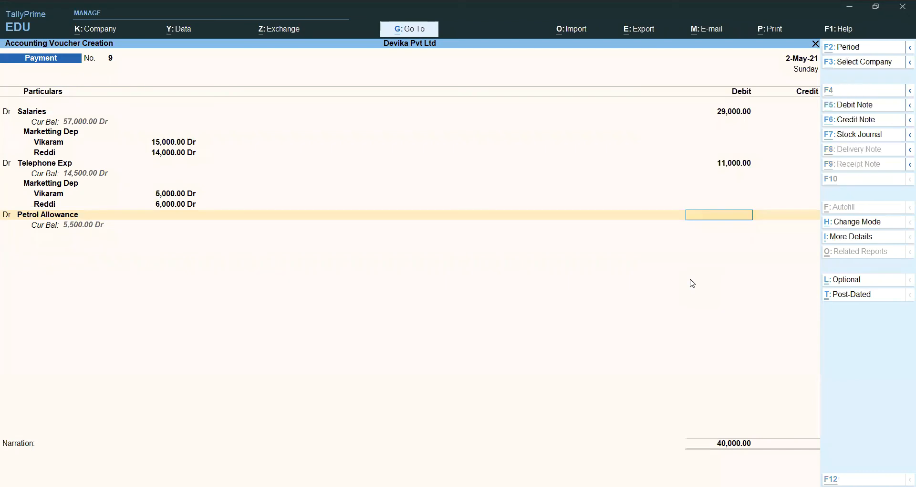
key(alt+Tab)
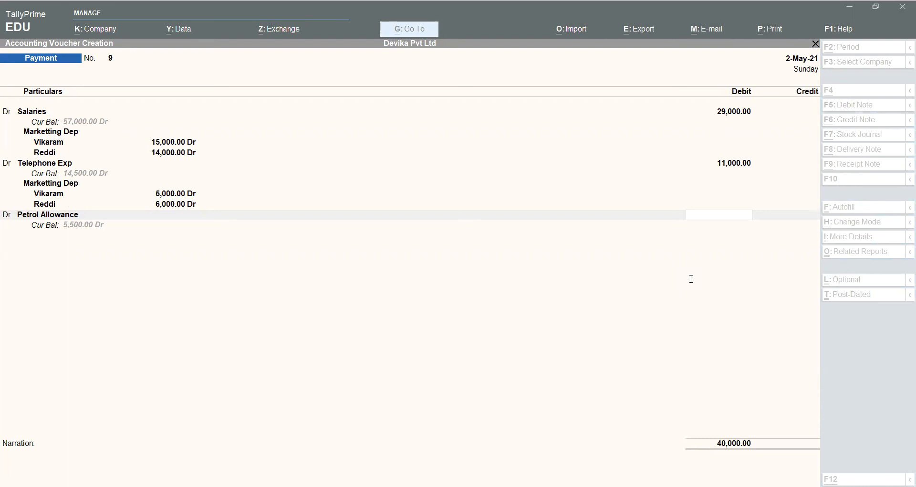
click(691, 279)
text(13500)
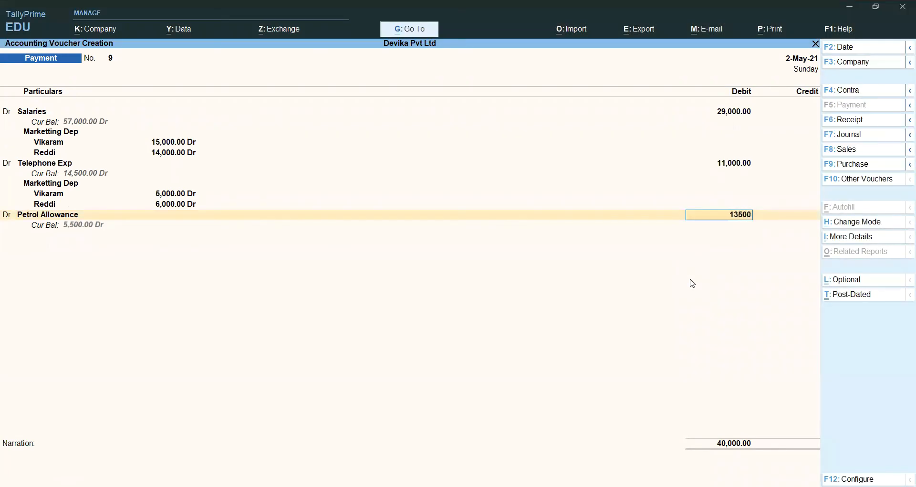
key(Return)
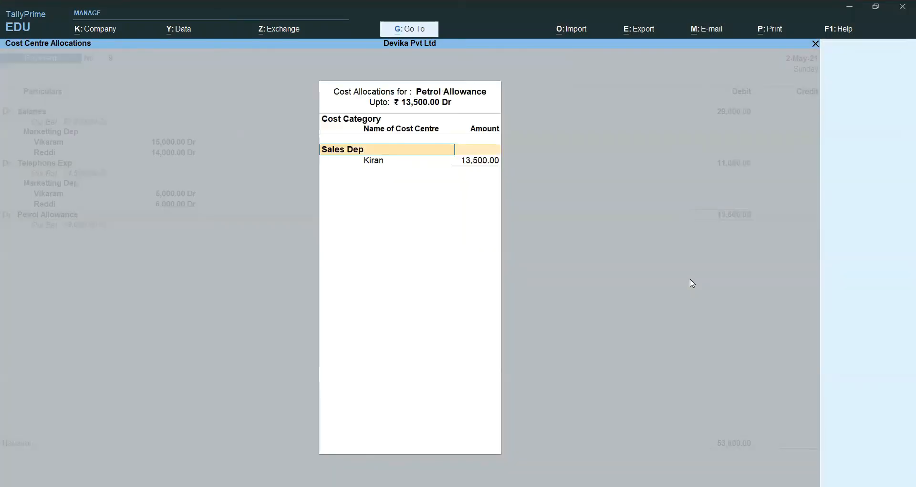
Step: Allocate the petrol allowance under the Marketting Dep cost category, 7,000 to its first employee cost centre and 6,500 to its second
text(Ma)
key(Return)
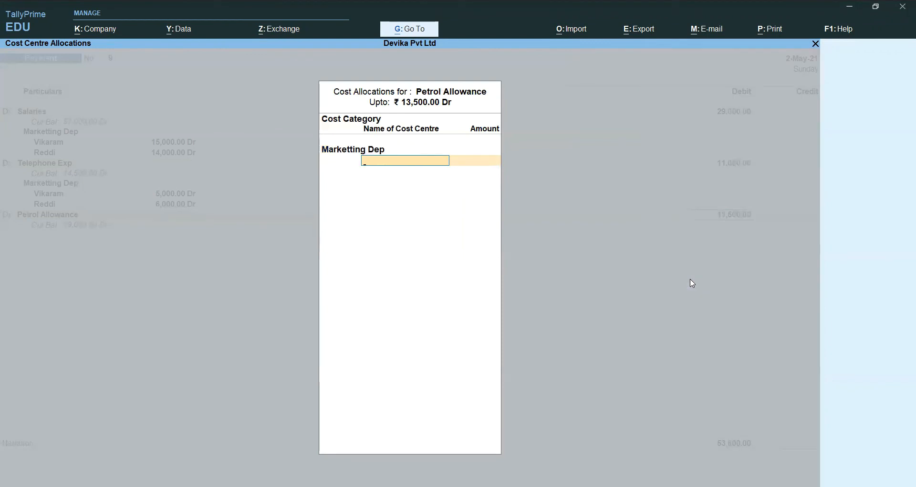
text(V)
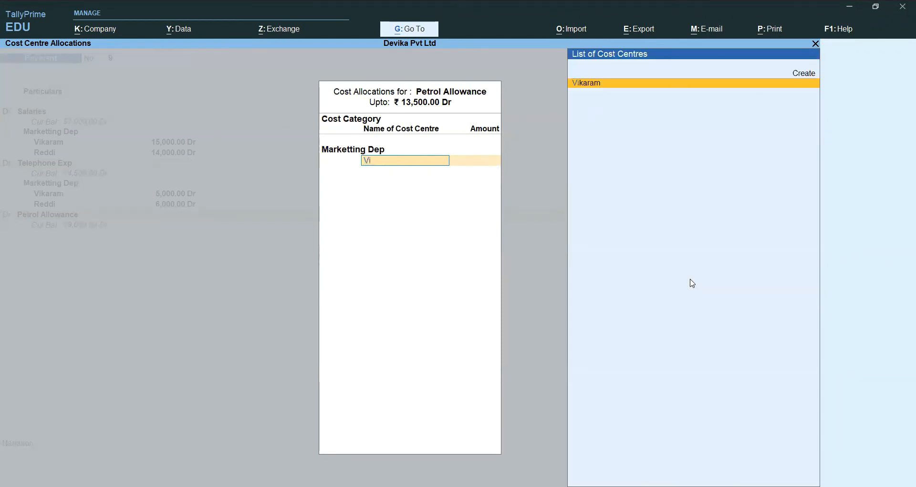
text(i)
key(Return)
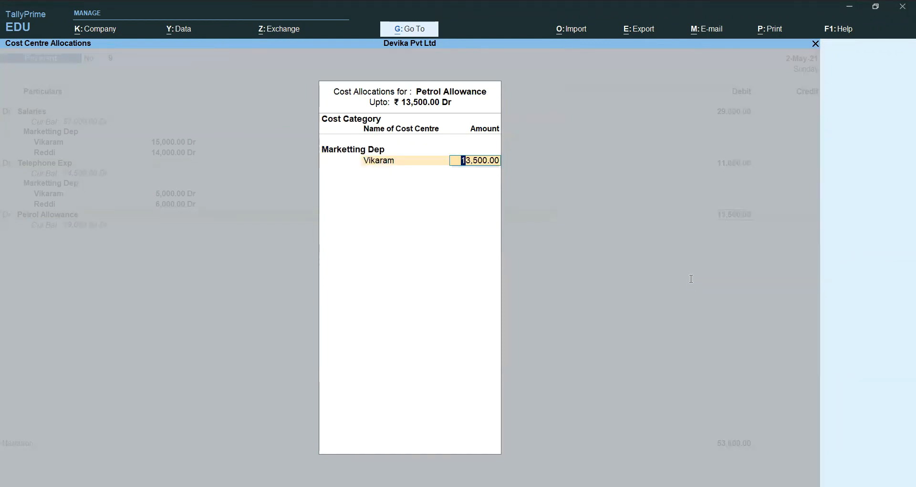
text(7000)
key(Return)
text(Re)
key(Return)
key(Return)
key(Return)
Step: Credit the Cash ledger with 53,500, leave the narration empty and save the payment voucher
key(Return)
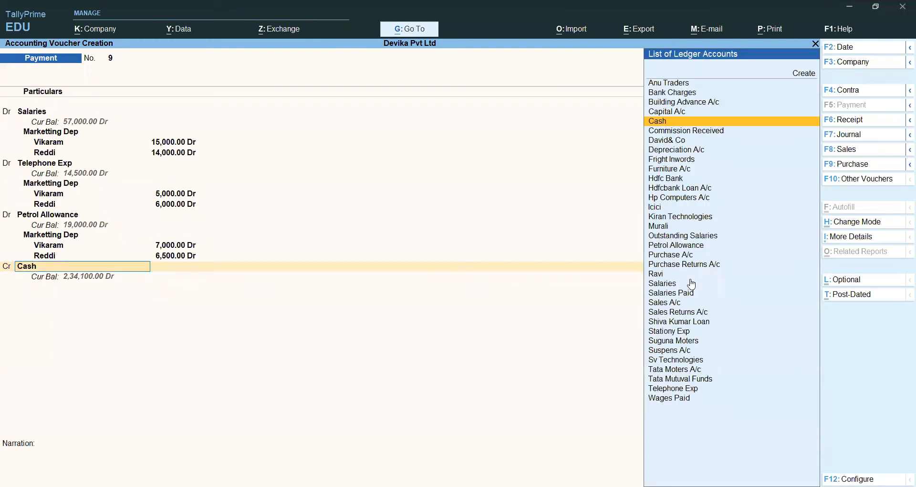
key(Return)
key(Return)
key(Return)
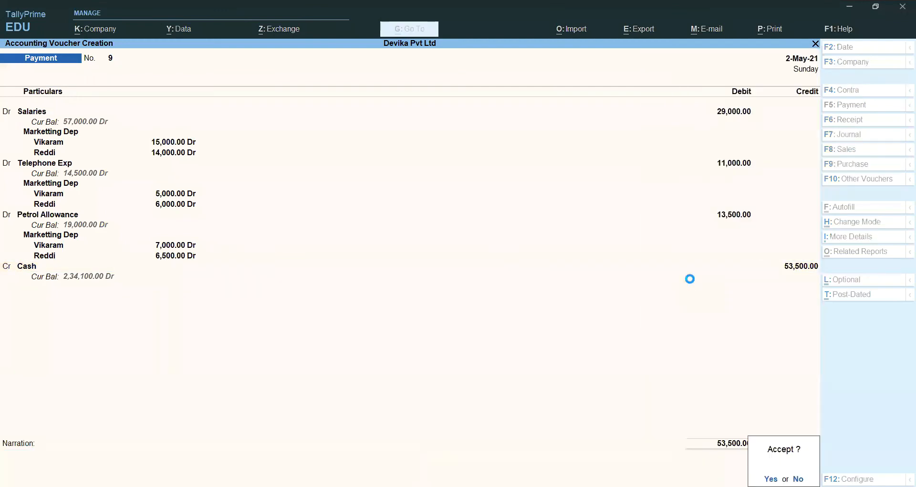
key(Return)
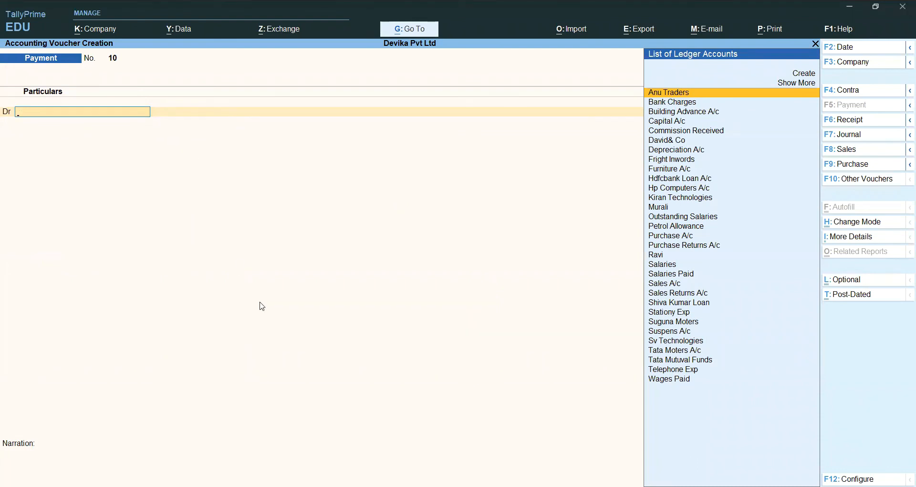
Step: Leave voucher creation and open the Statements of Accounts report group
key(Escape)
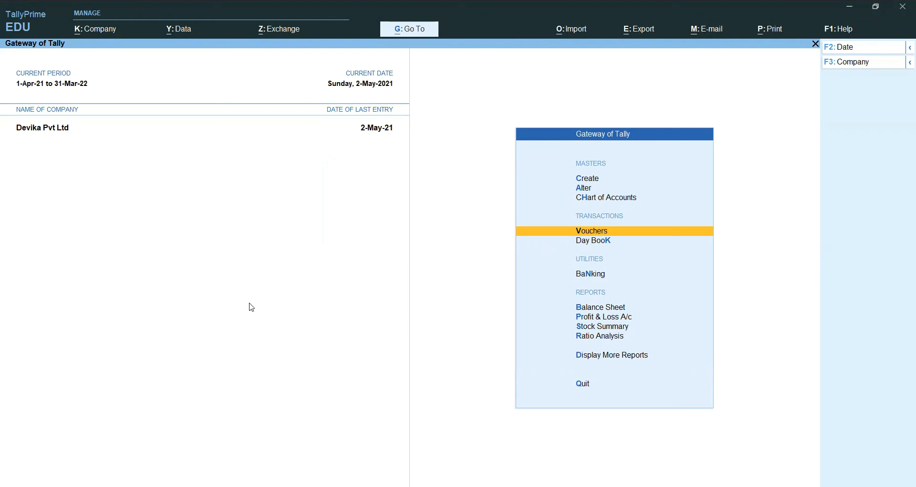
key(Down)
key(Down)
key(Down)
key(Down)
key(Down)
key(Down)
key(Down)
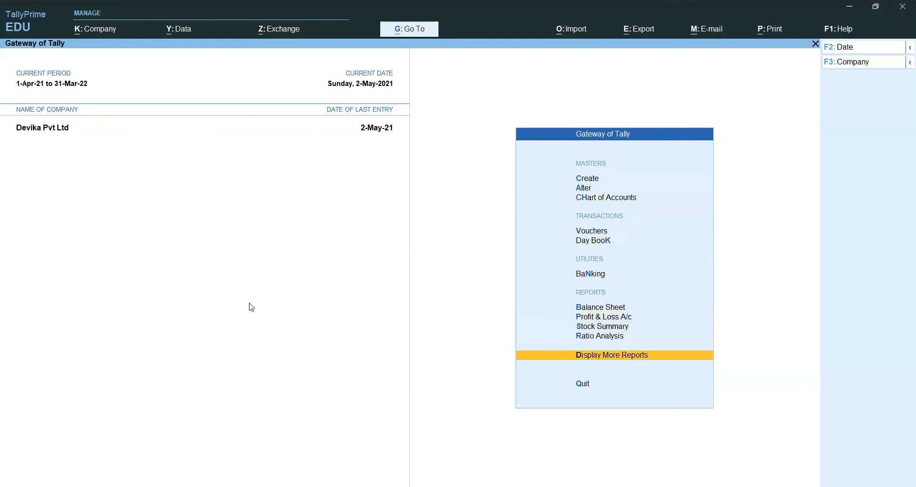
key(Return)
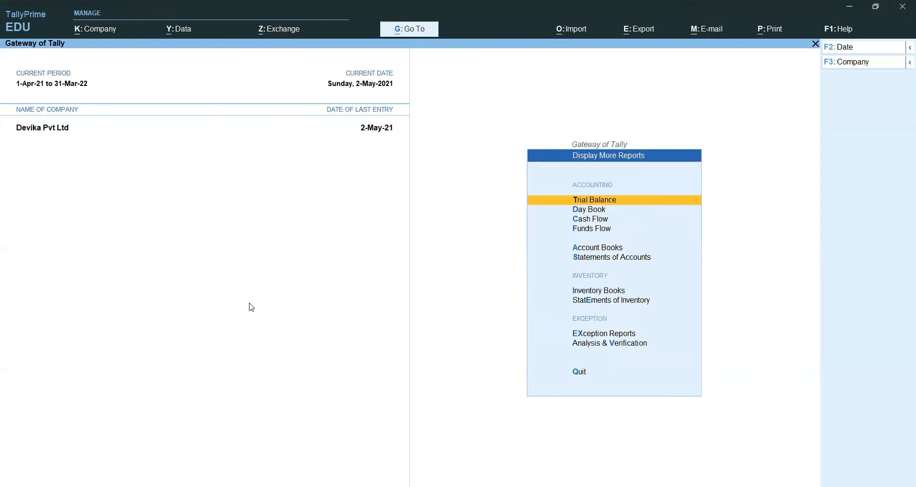
key(Down)
key(Down)
key(Down)
key(Down)
key(Down)
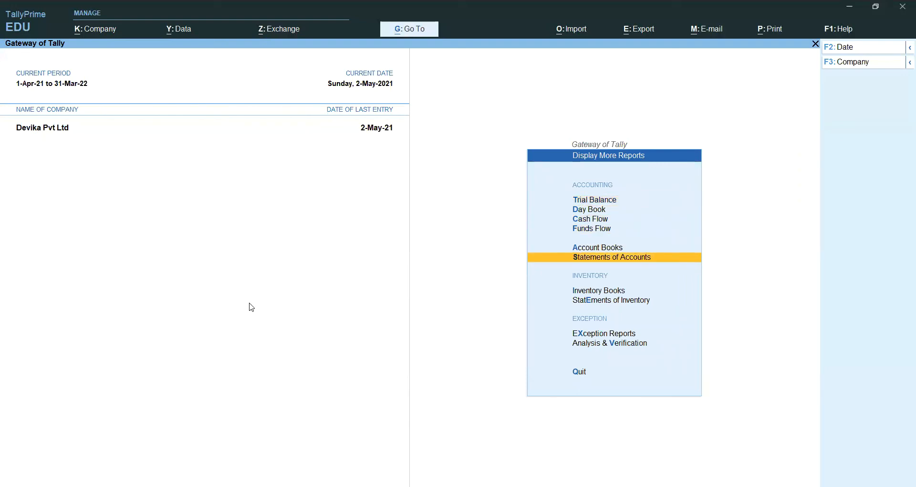
key(Return)
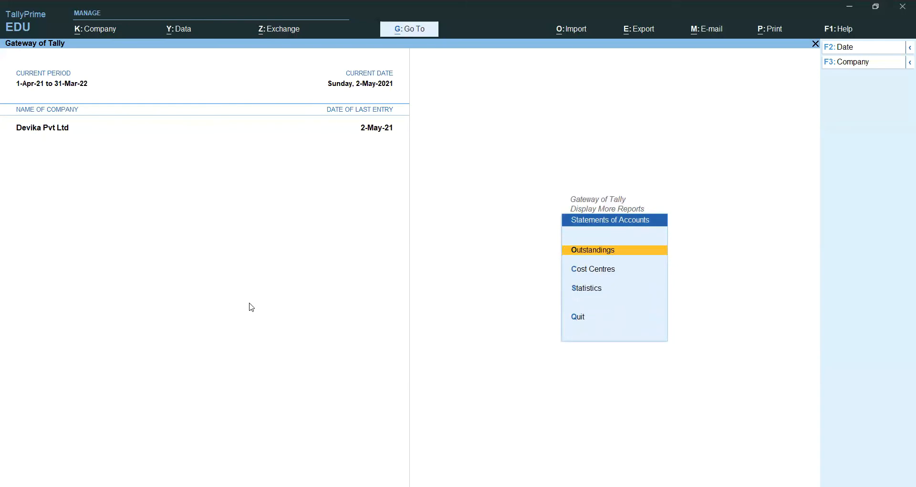
Step: Open the Category Summary report for the cost centres
key(Down)
key(Return)
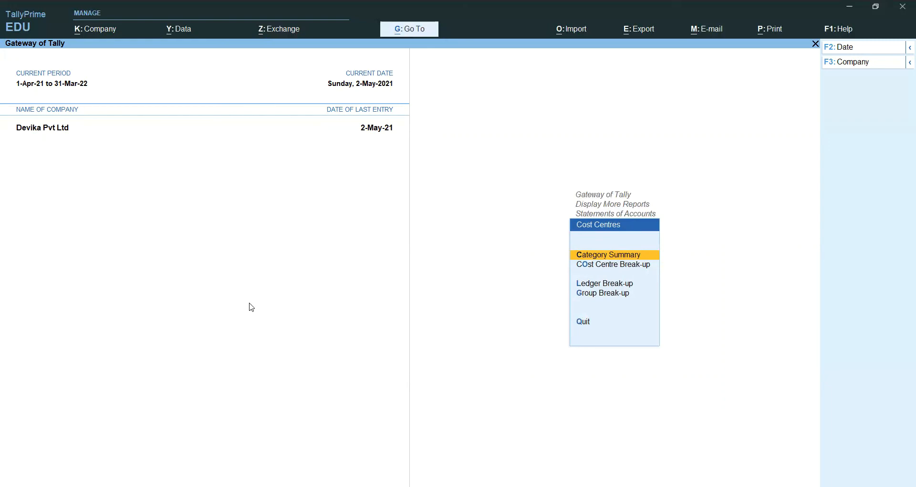
key(Down)
key(Down)
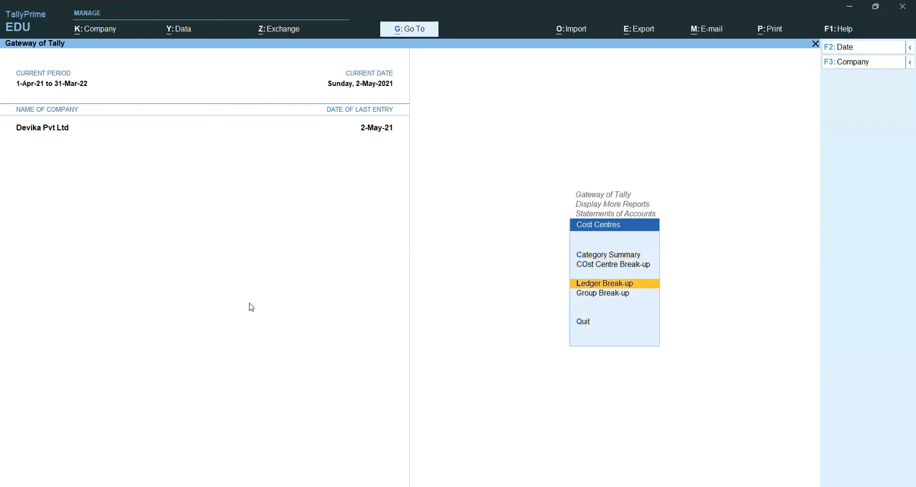
key(Up)
key(Up)
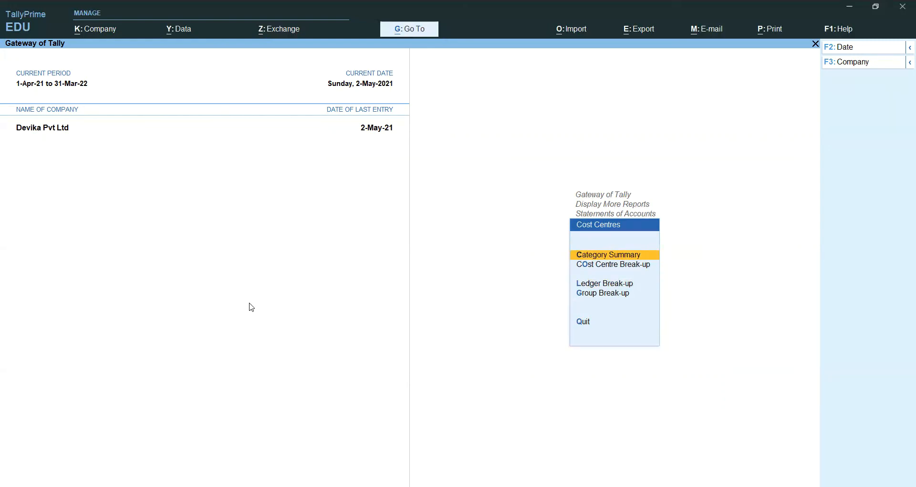
key(Return)
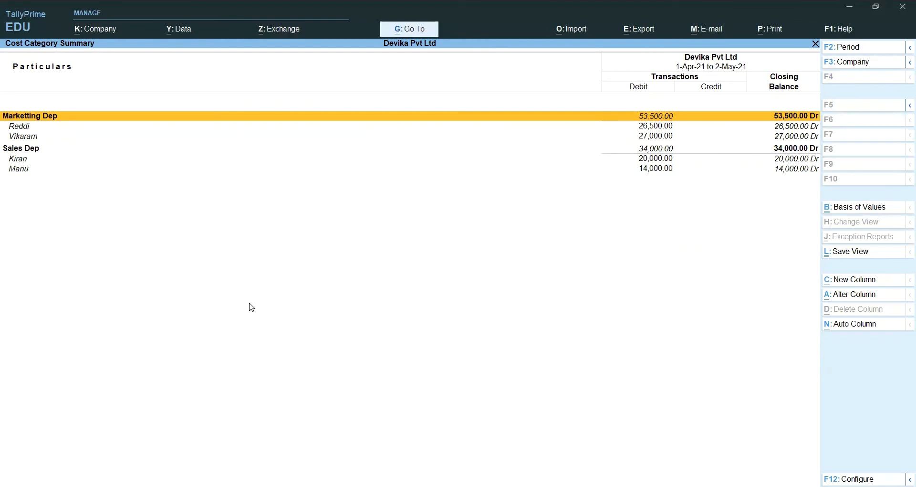
Step: Examine the debit totals and closing balances of each cost category and employee cost centre in the summary
key(Down)
key(Down)
key(Down)
key(Down)
key(Up)
key(Up)
key(Up)
key(Up)
key(Down)
key(Down)
key(Down)
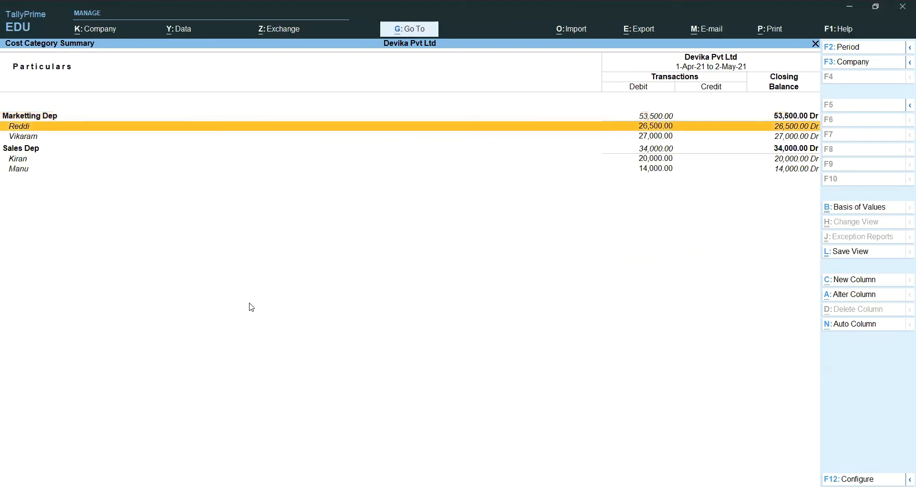
key(Down)
key(Down)
key(Up)
key(Up)
key(Up)
key(Up)
Step: Review the monthly summary of the first cost centre listed under Marketting Dep and open its May vouchers
key(Return)
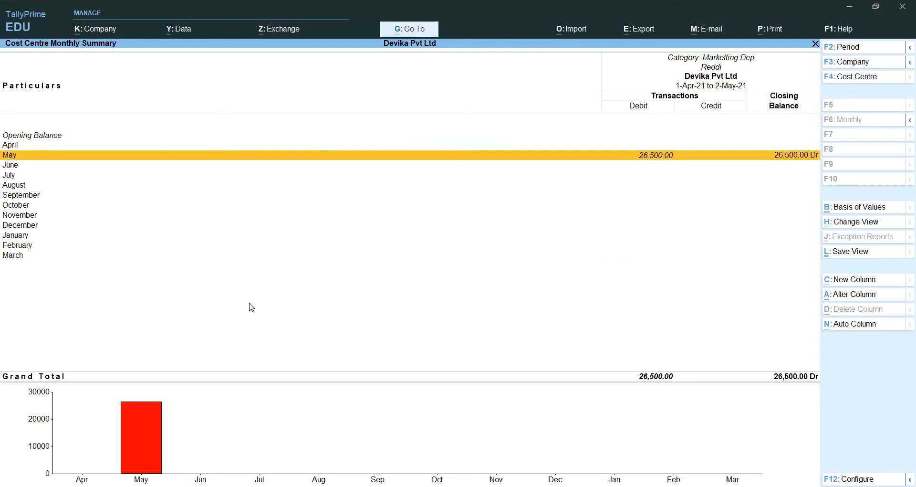
key(Down)
key(Down)
key(Down)
key(Down)
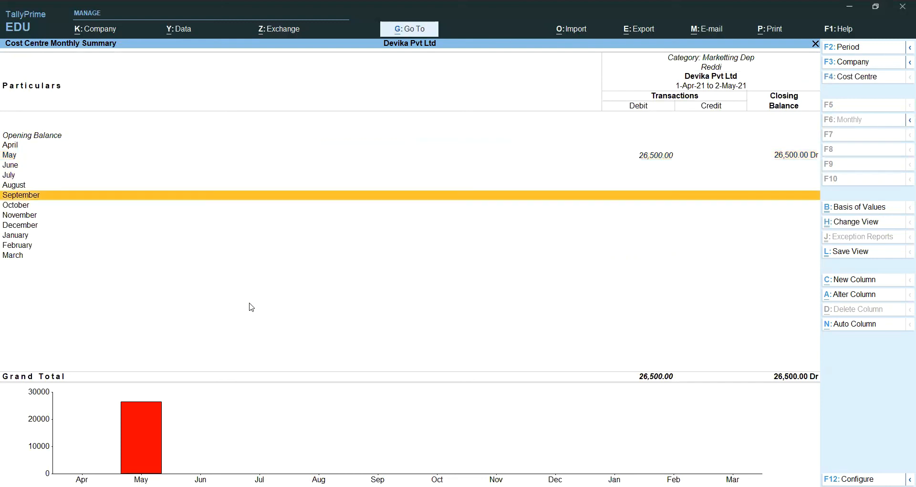
key(Up)
key(Up)
key(Up)
key(Up)
key(Up)
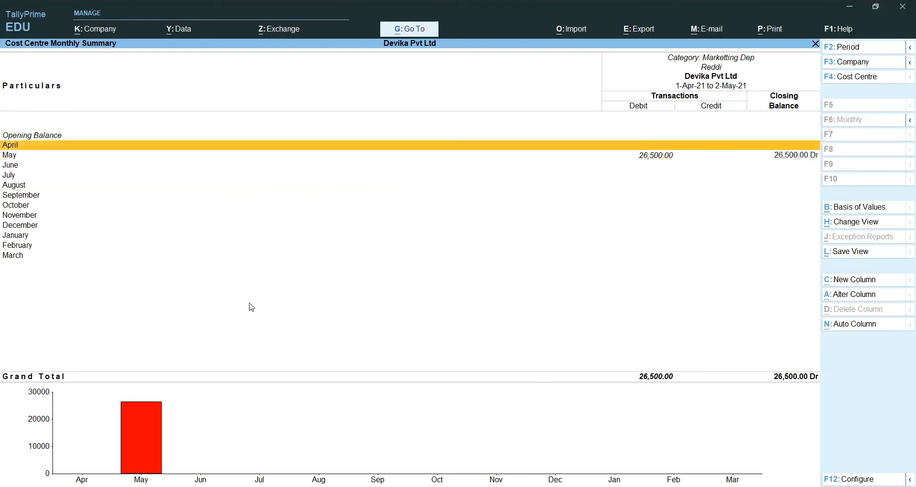
key(Down)
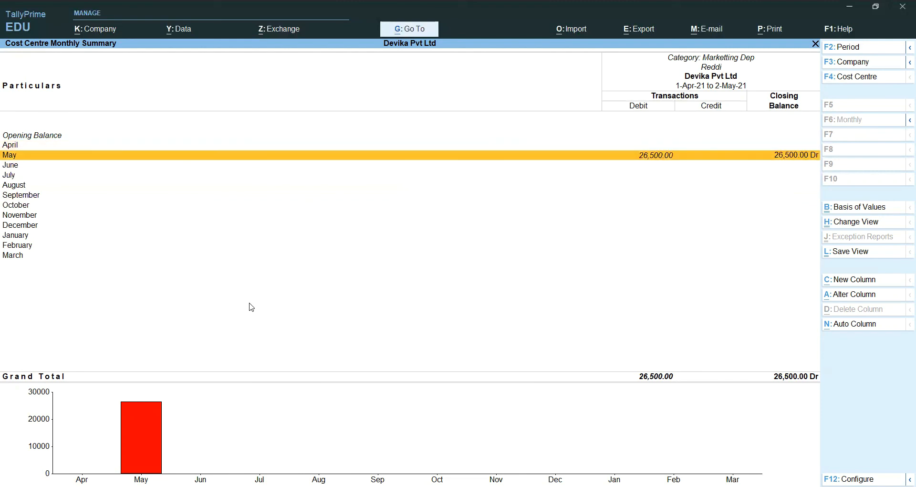
key(Return)
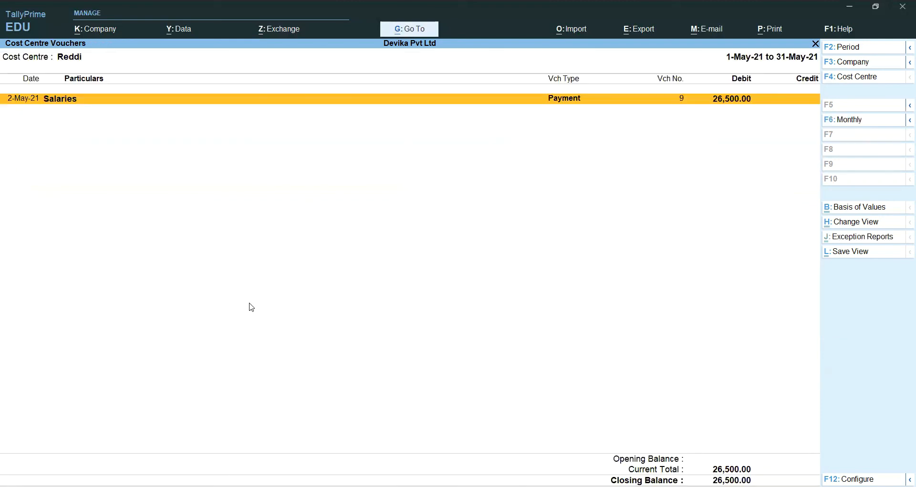
Step: View the payment voucher behind the cost centre's May Salaries entry and return to the cost centre reports
key(Return)
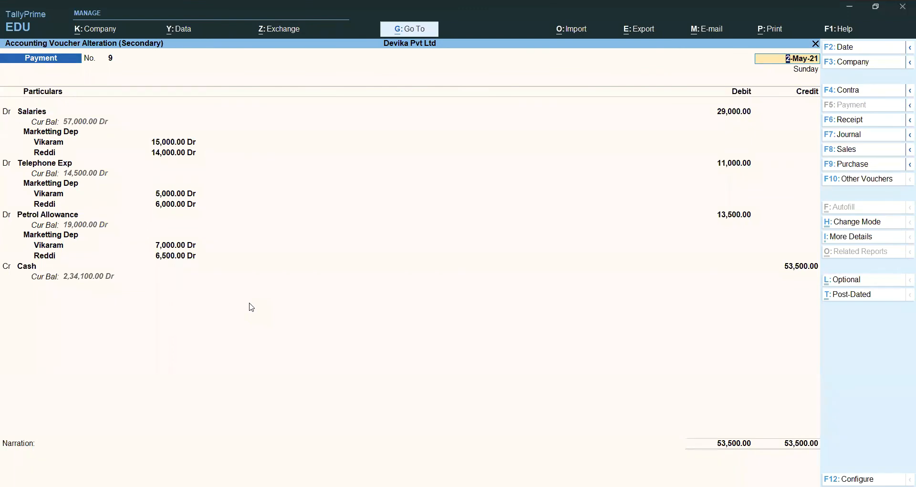
key(Escape)
key(y)
key(Escape)
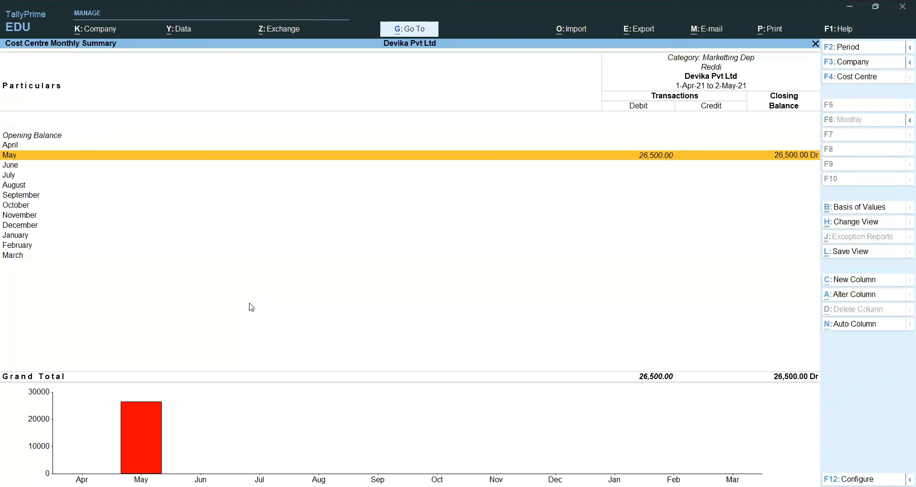
key(Escape)
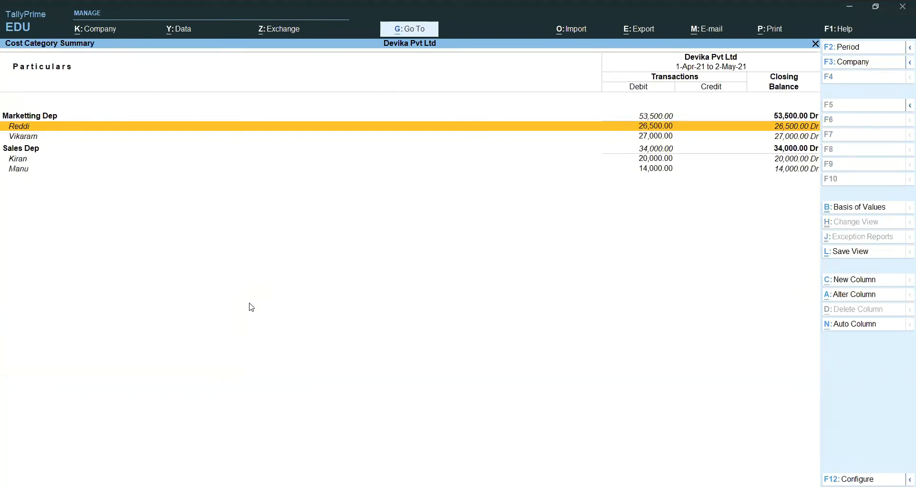
key(Escape)
Step: Open the Cost Centre Break-up report for the first Marketting Dep employee in the cost centre list
key(Down)
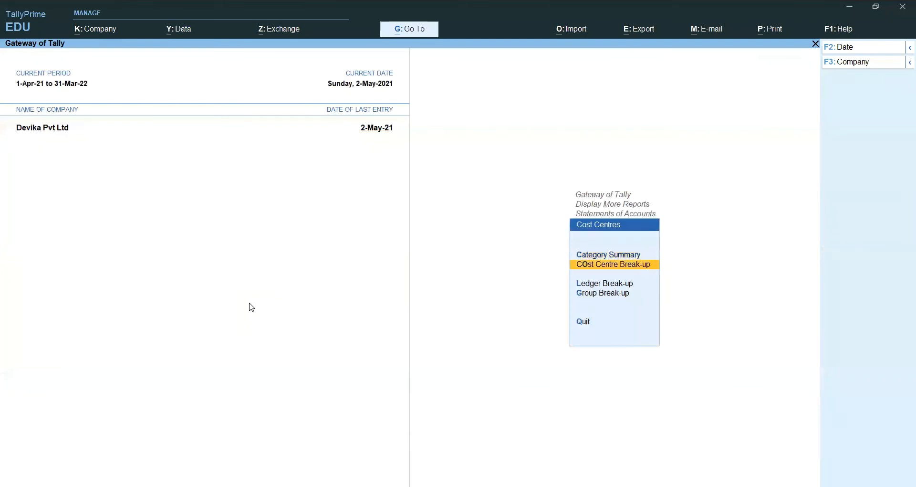
key(Return)
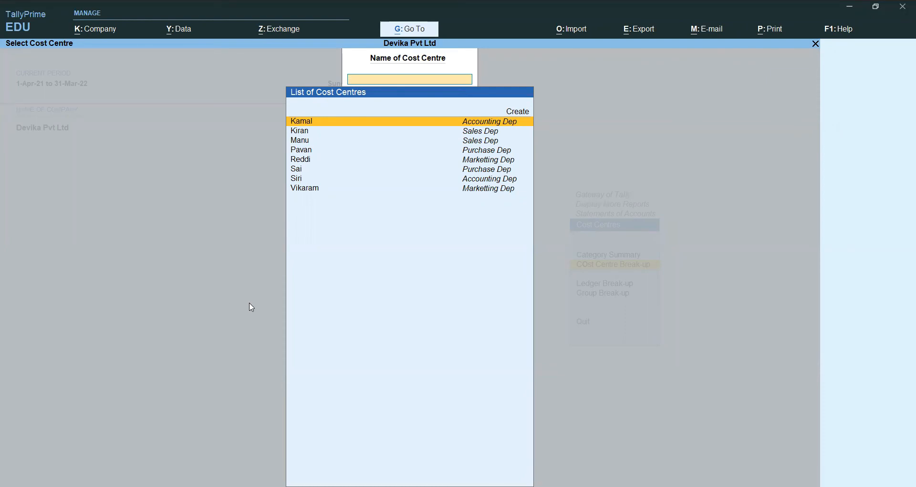
key(Down)
key(Down)
key(Down)
key(Down)
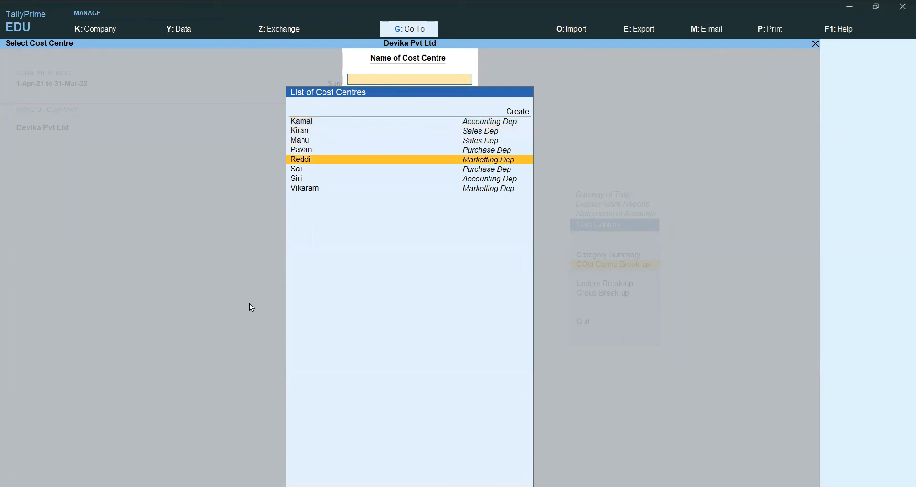
key(Return)
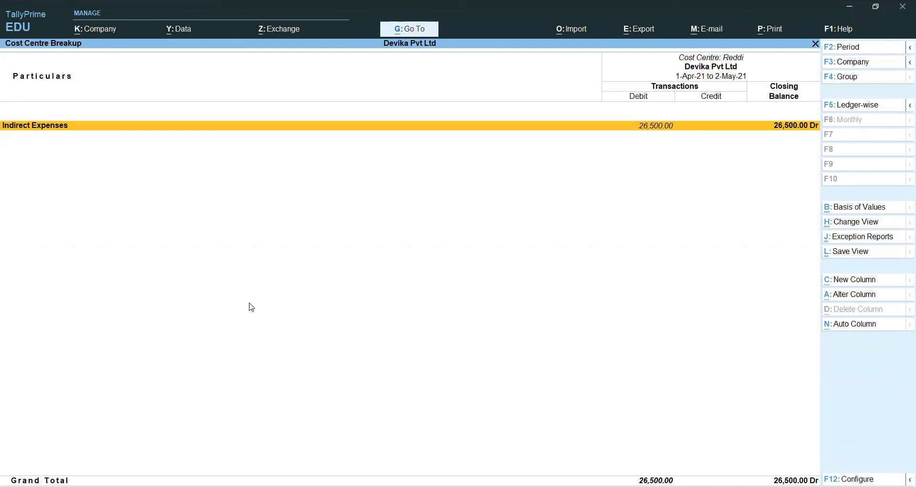
Step: Drill down through Indirect Expenses to the employee's May Petrol Allowance vouchers, then leave the break-up report
key(Return)
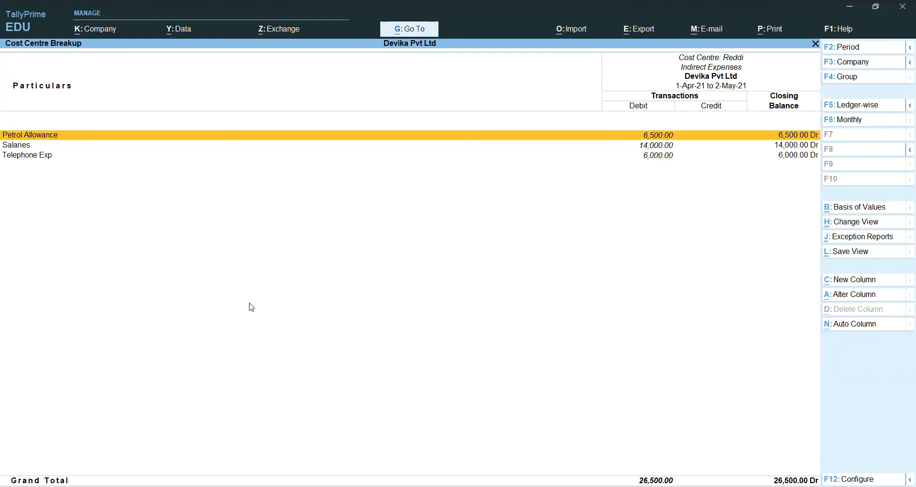
key(Return)
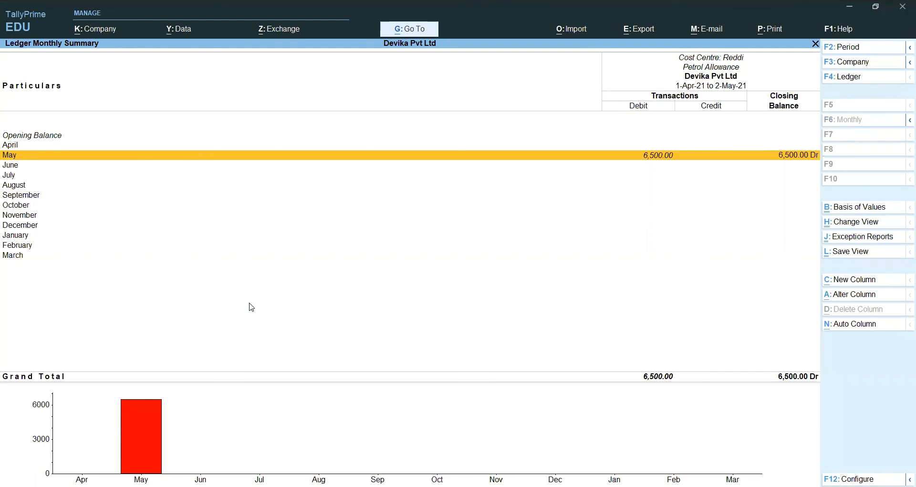
key(Return)
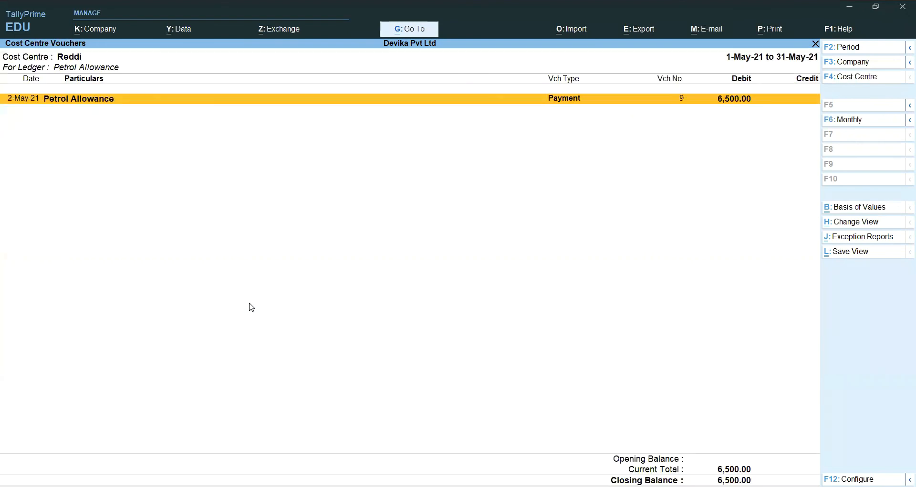
key(Escape)
key(Escape)
key(Escape)
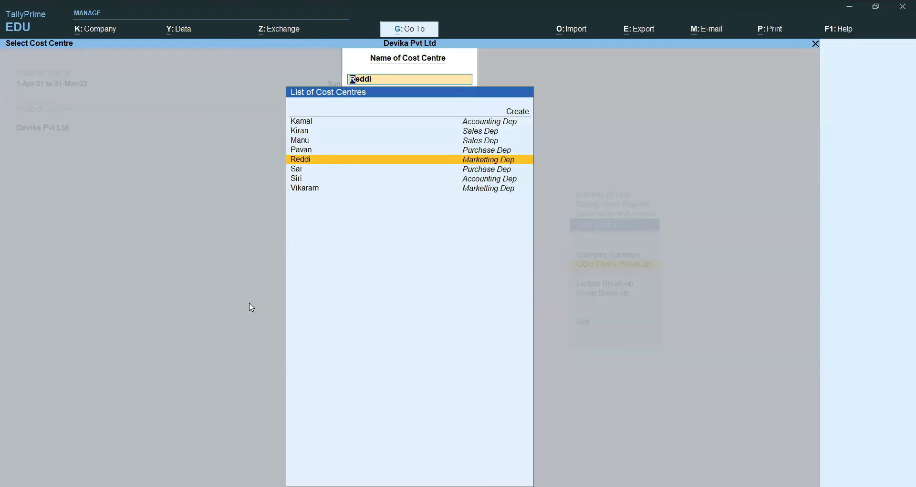
key(Escape)
Step: Review the Ledger Break-up for Petrol Allowance, including its Marketting Dep cost centres, then leave the report
key(Down)
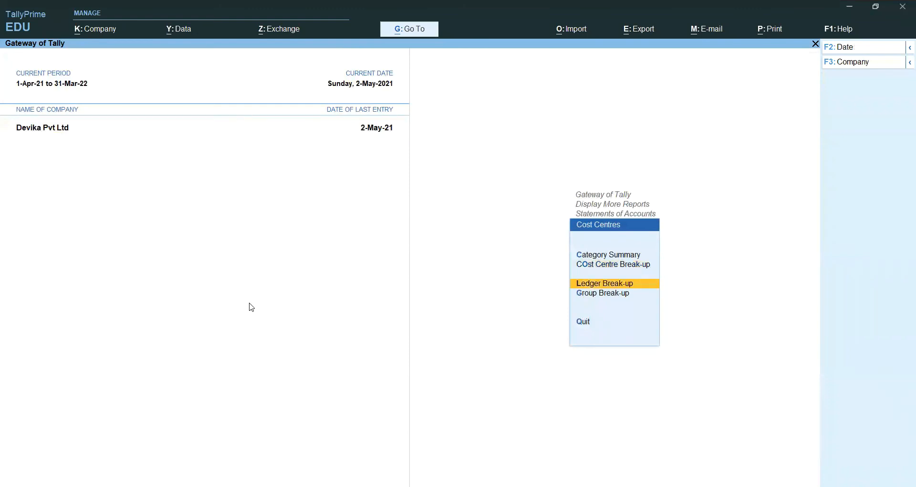
key(Return)
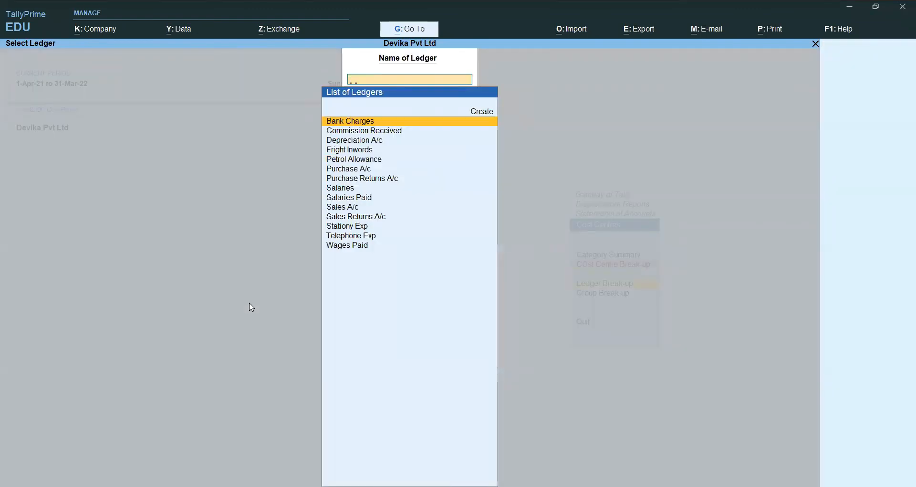
text(Pe)
key(Return)
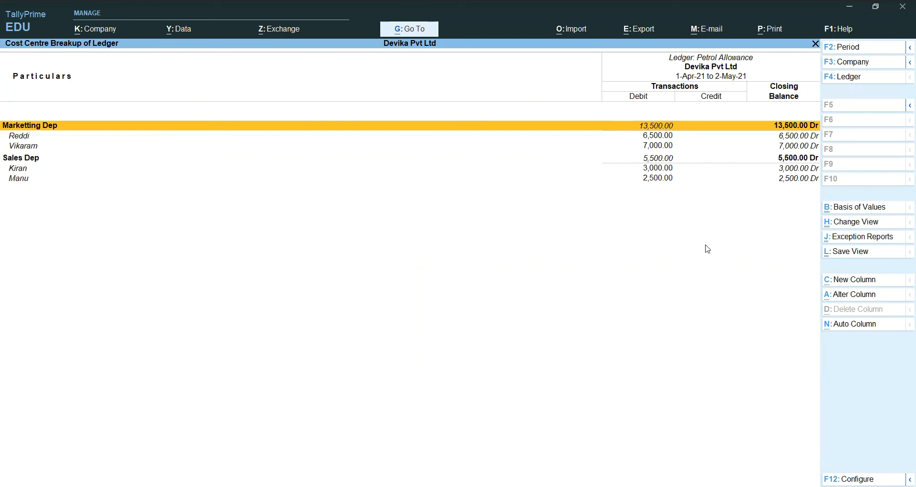
key(Return)
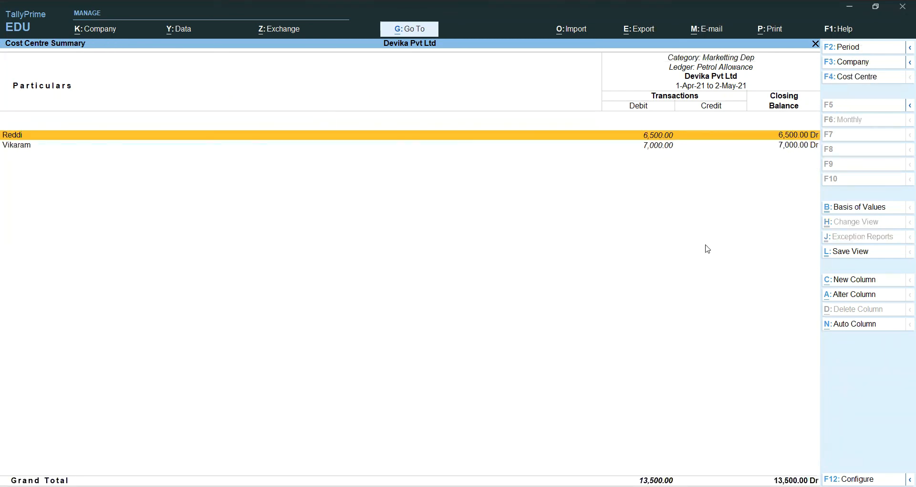
key(Escape)
key(Escape)
key(BackSpace)
key(Escape)
Step: Open the Group Break-up report for the Indirect Expenses group
key(Down)
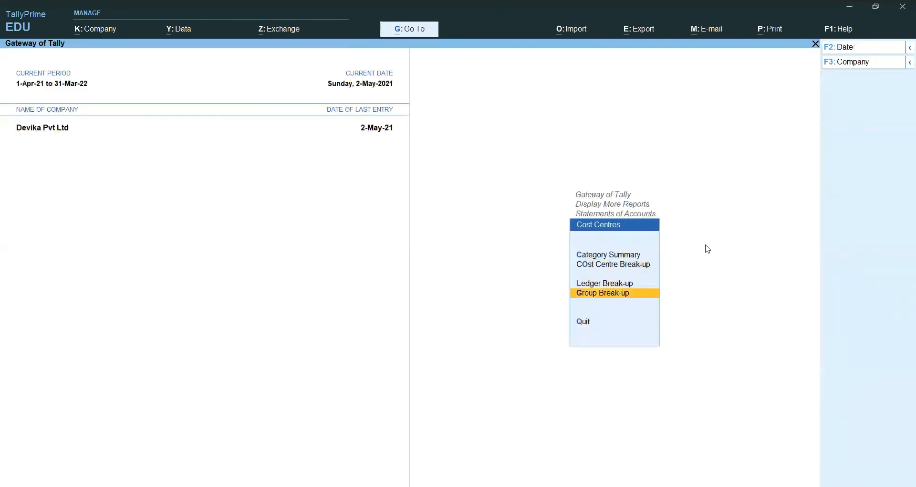
key(Return)
text(In)
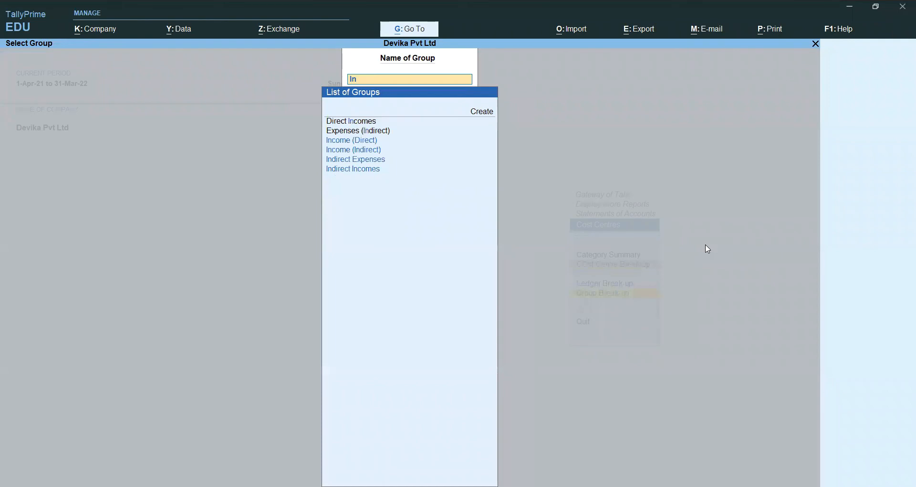
key(Down)
key(Down)
key(Down)
key(Down)
key(Return)
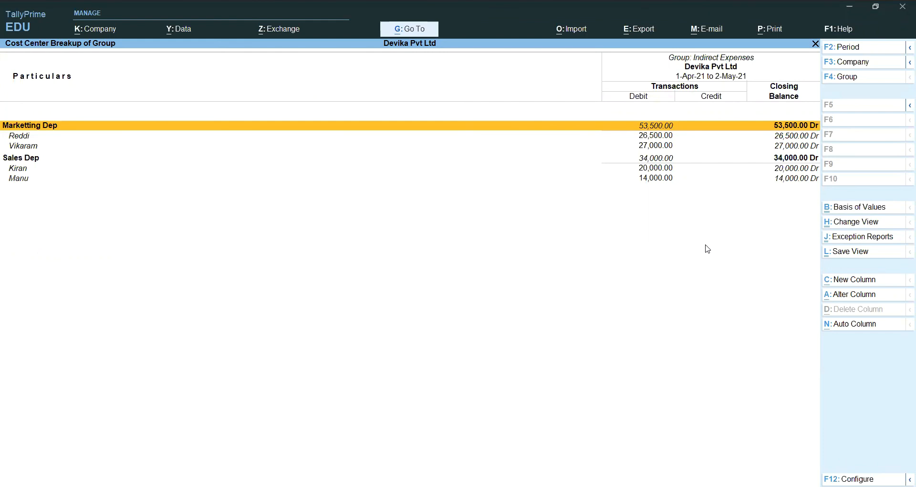
Step: Close the cost centre reports and return to the Gateway of Tally without quitting
key(Escape)
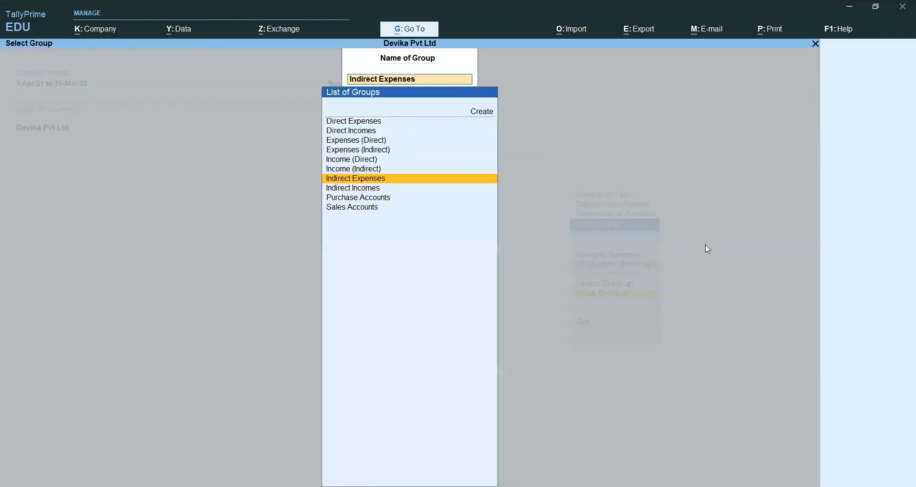
key(Escape)
key(Escape)
key(Escape)
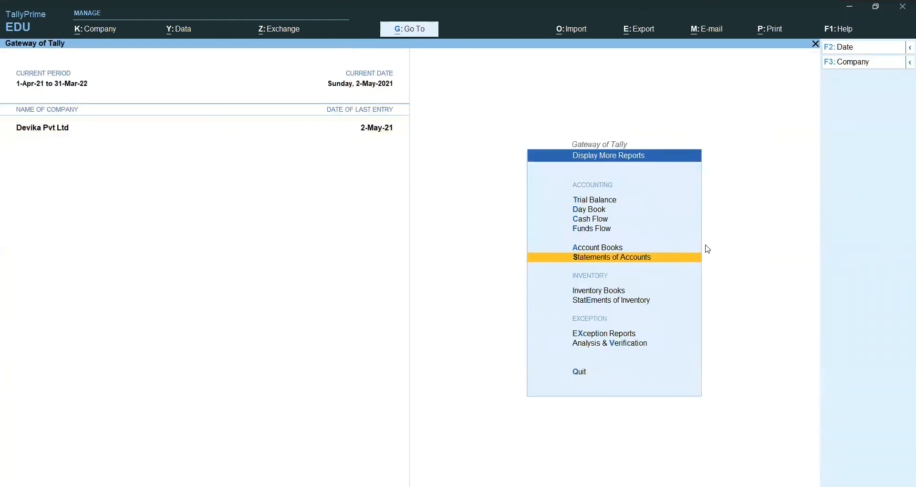
key(Escape)
key(Escape)
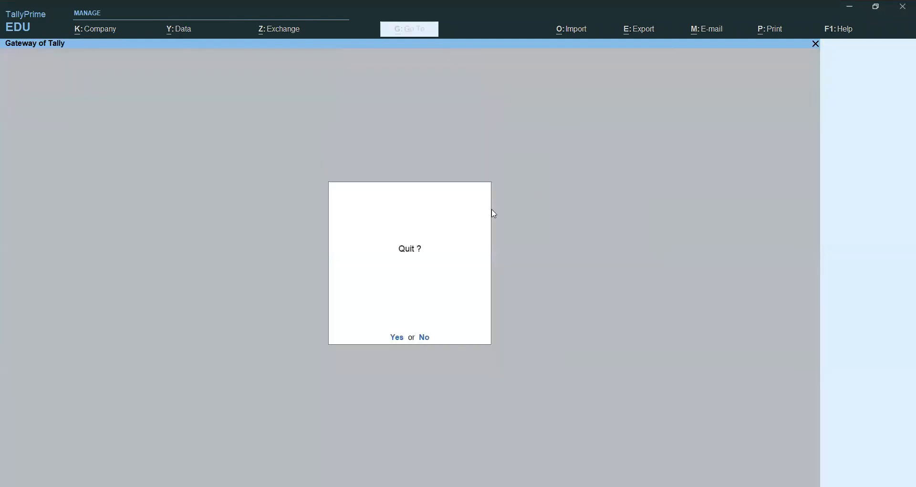
key(Escape)
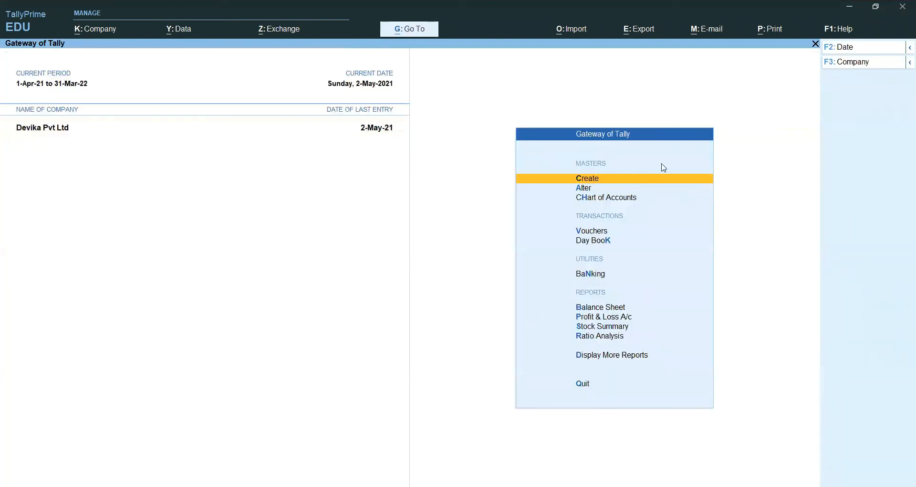